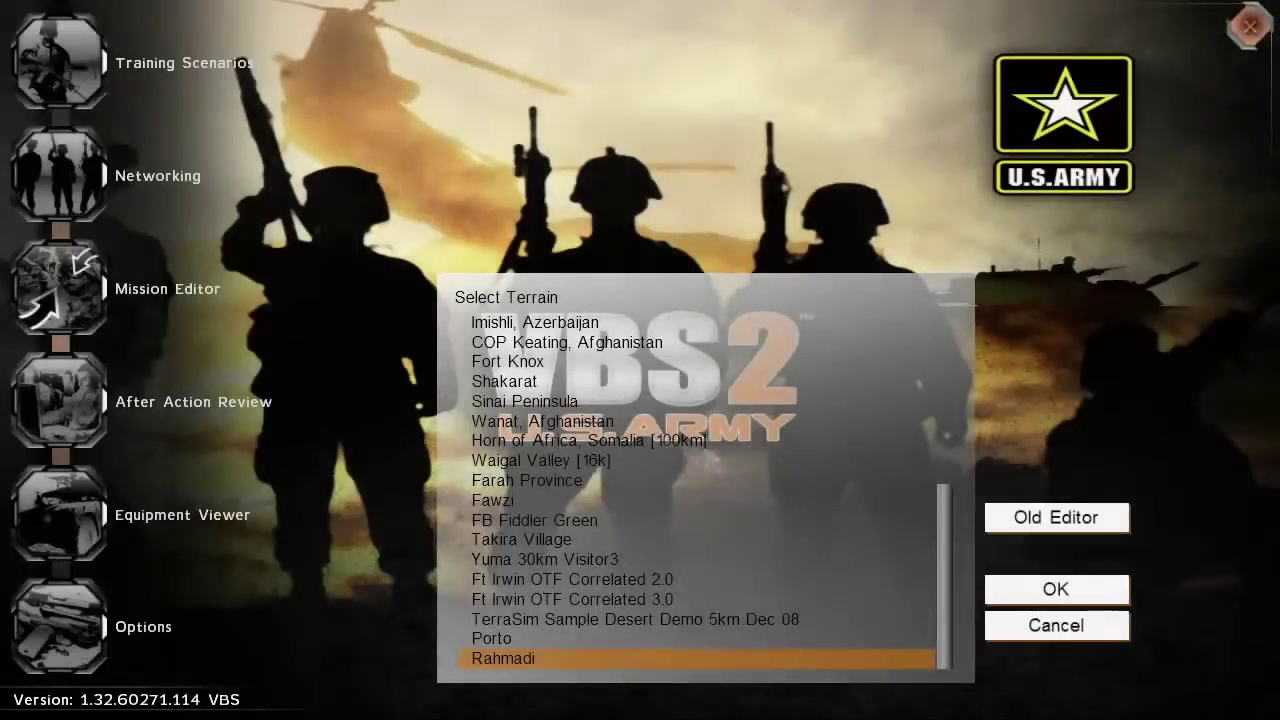
- Confirm Rahmadi as the terrain to open its mission editor map
left_click(1036, 594)
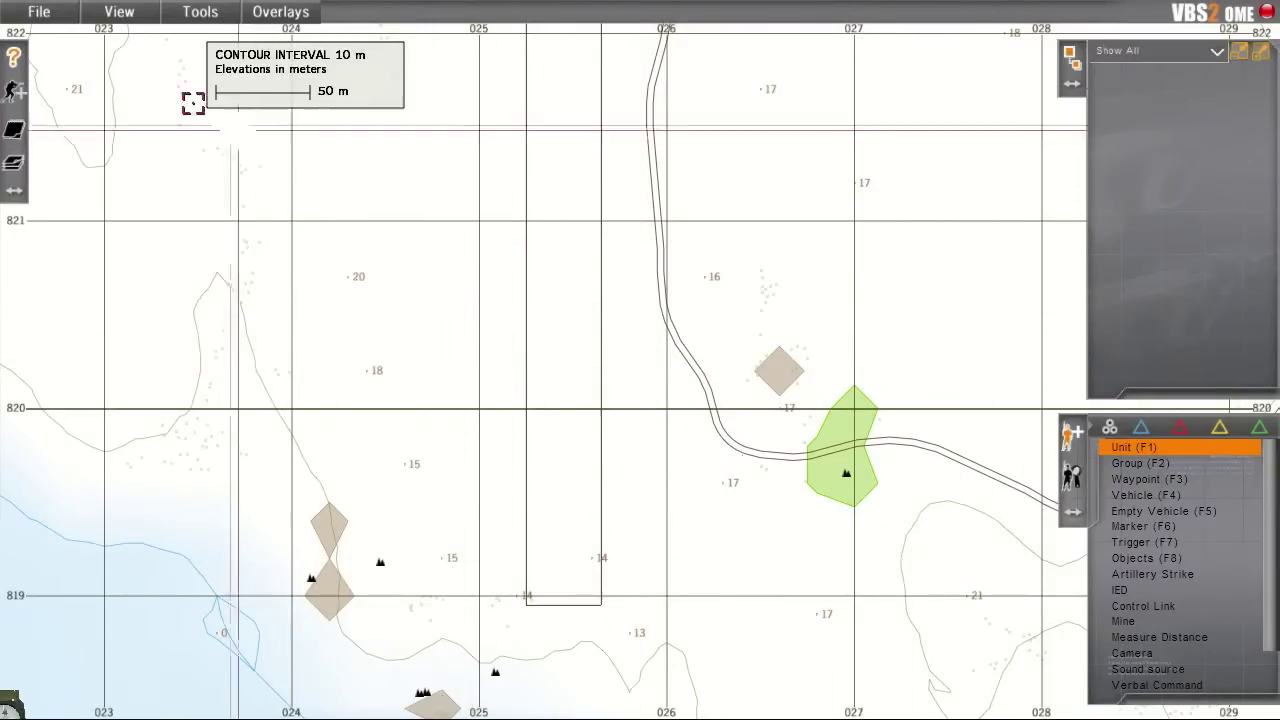
left_click(50, 15)
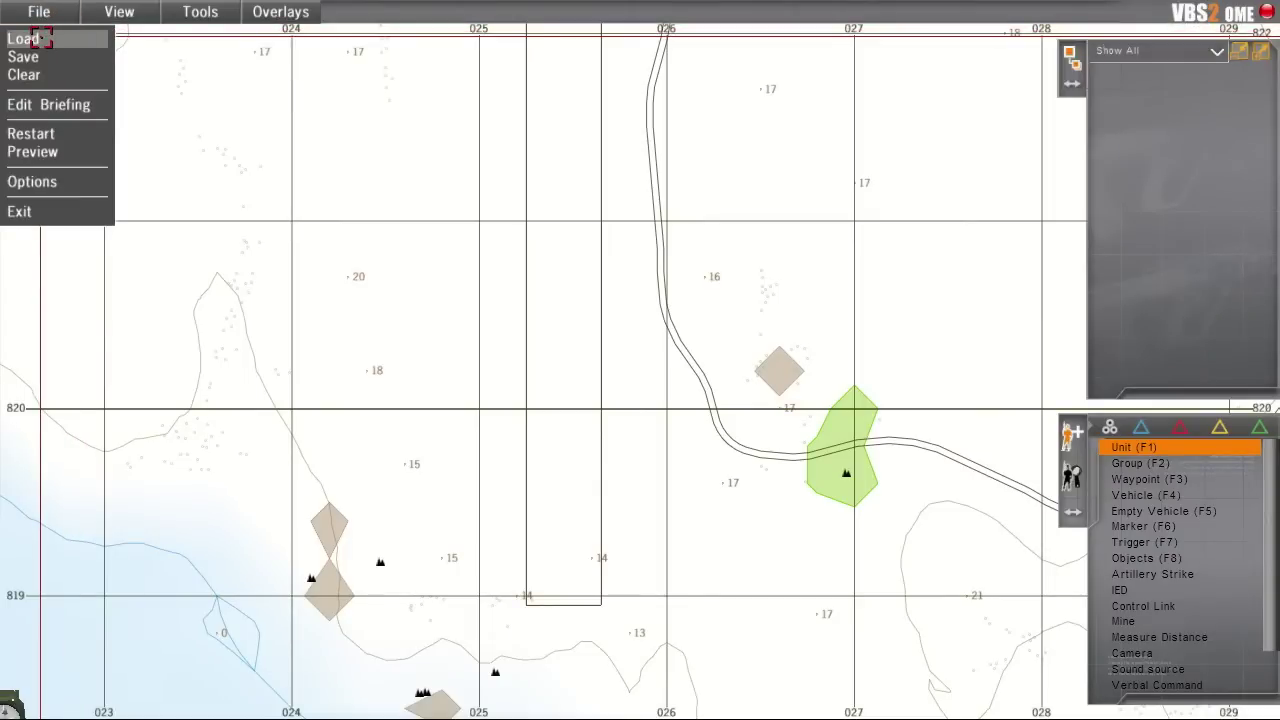
- Load the Unit_Animations_Util_2 mission from the Mission dropdown
left_click(42, 38)
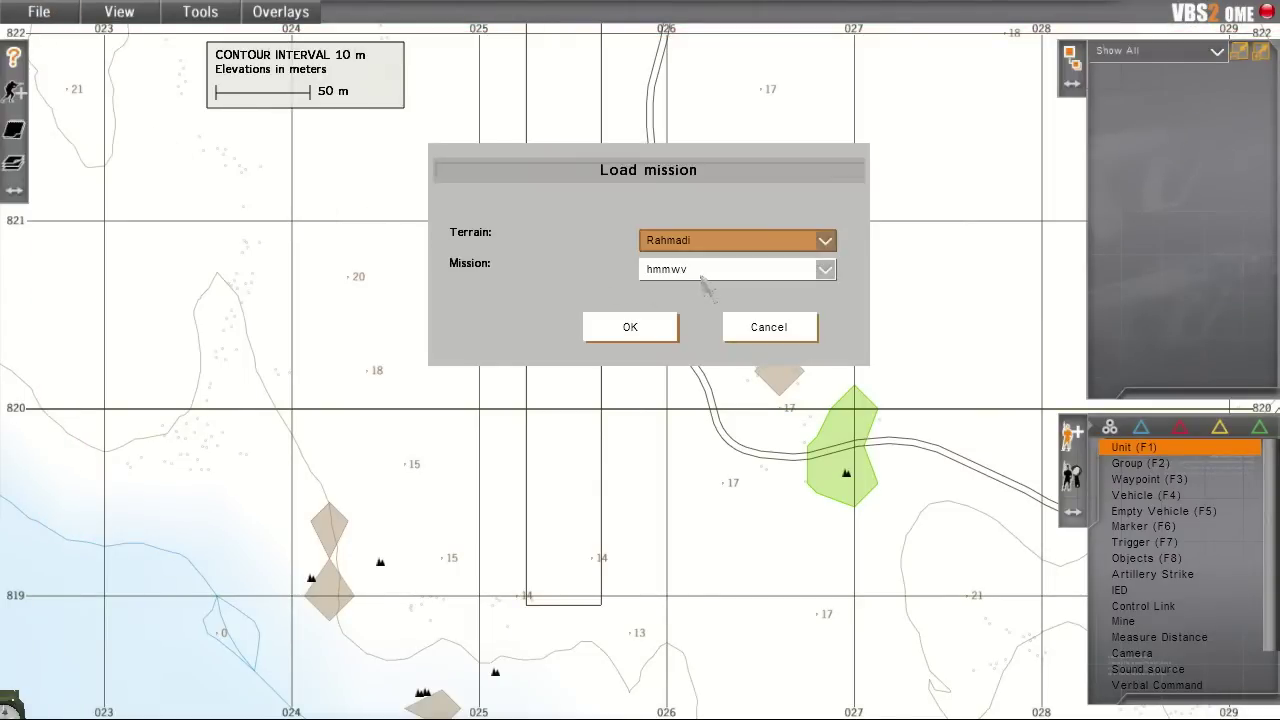
left_click(708, 272)
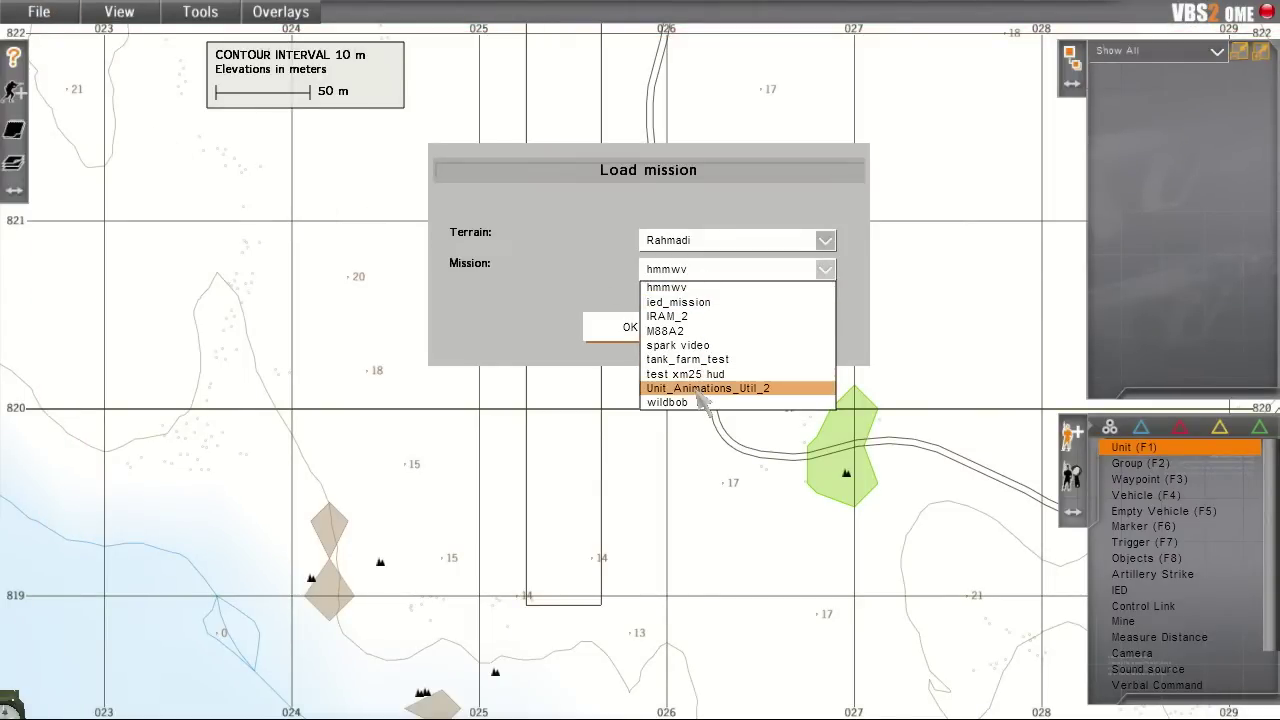
left_click(708, 388)
left_click(632, 328)
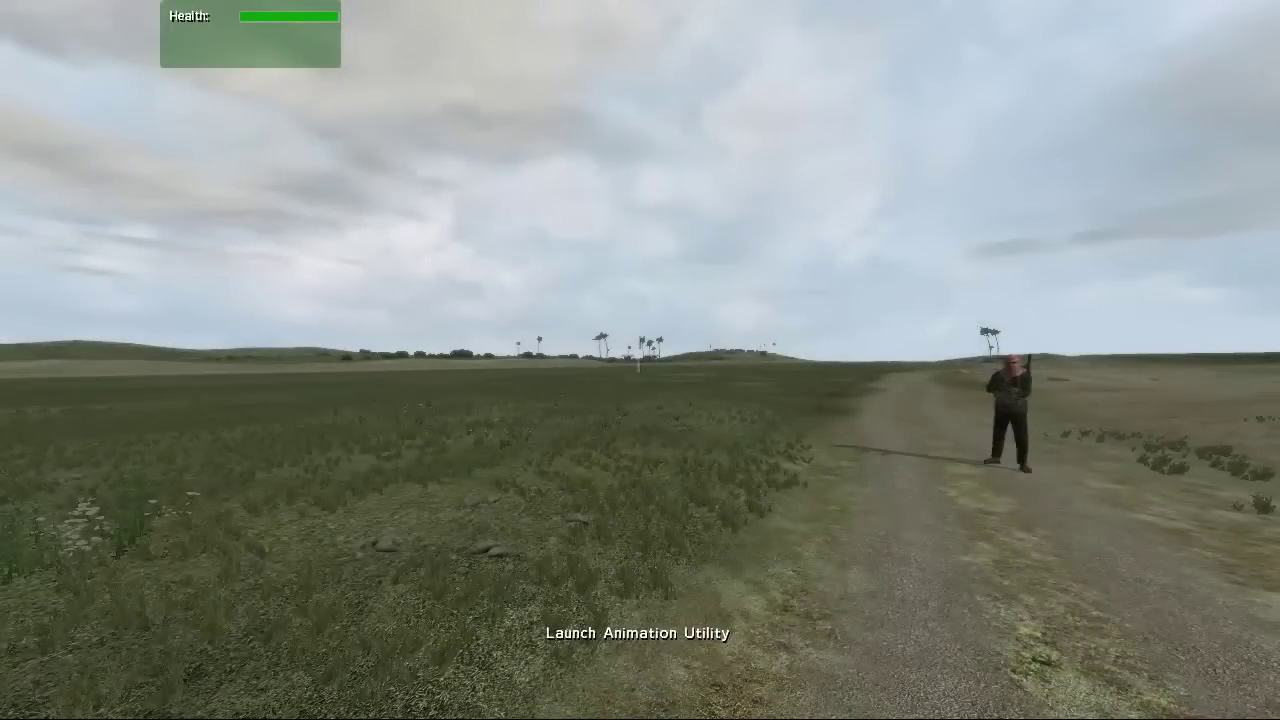
- Launch the Animation Utility from the action menu to open the JTCOIC Animation Viewer
scroll(640, 360, "down", 1)
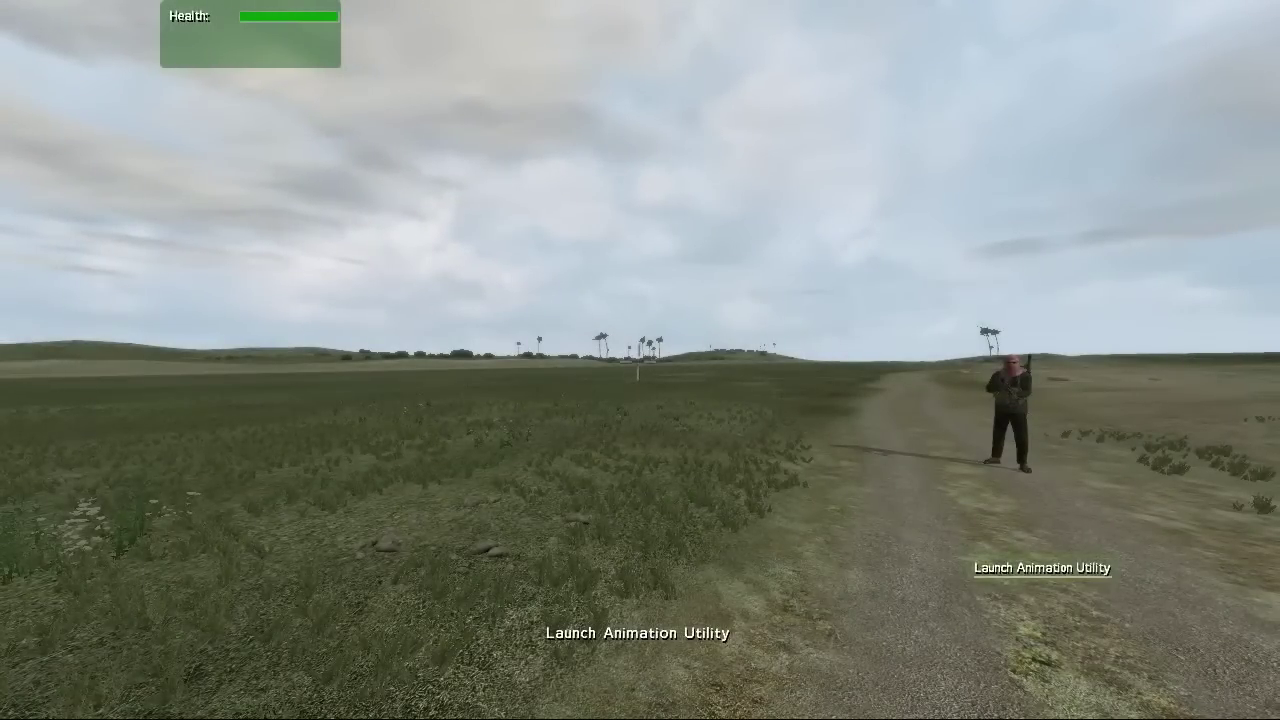
key("Return")
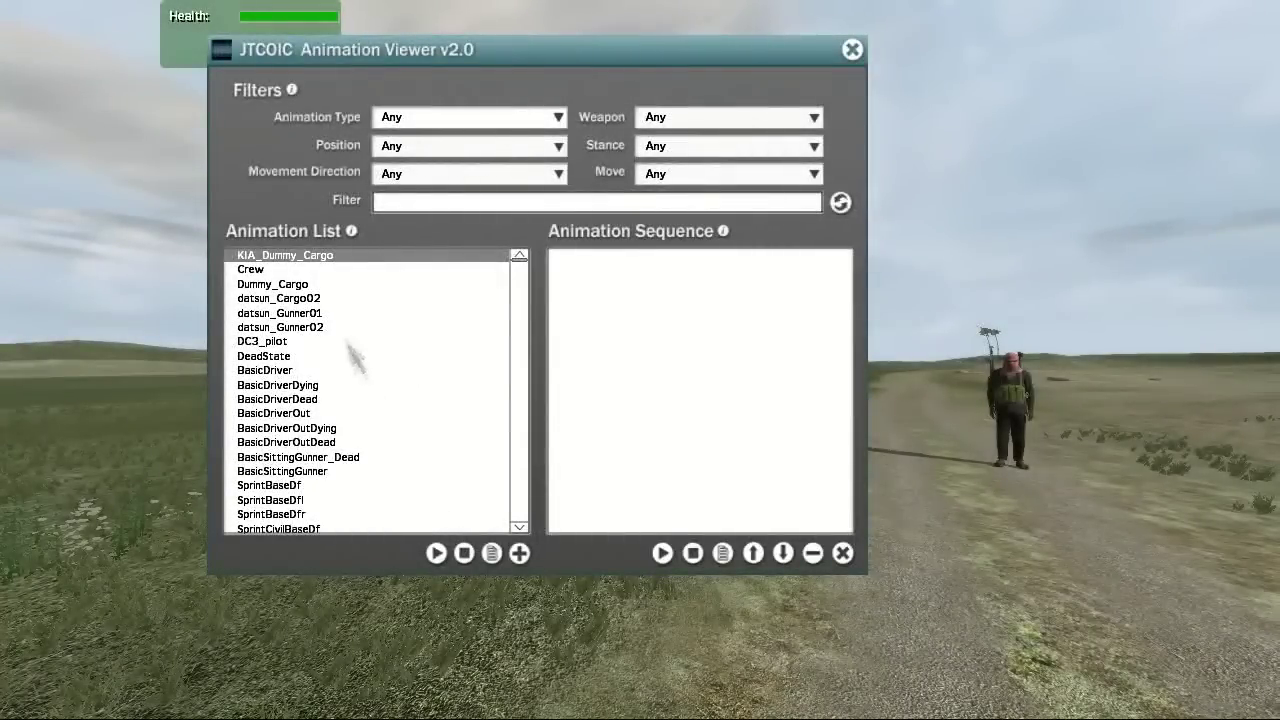
mouse_move(294, 91)
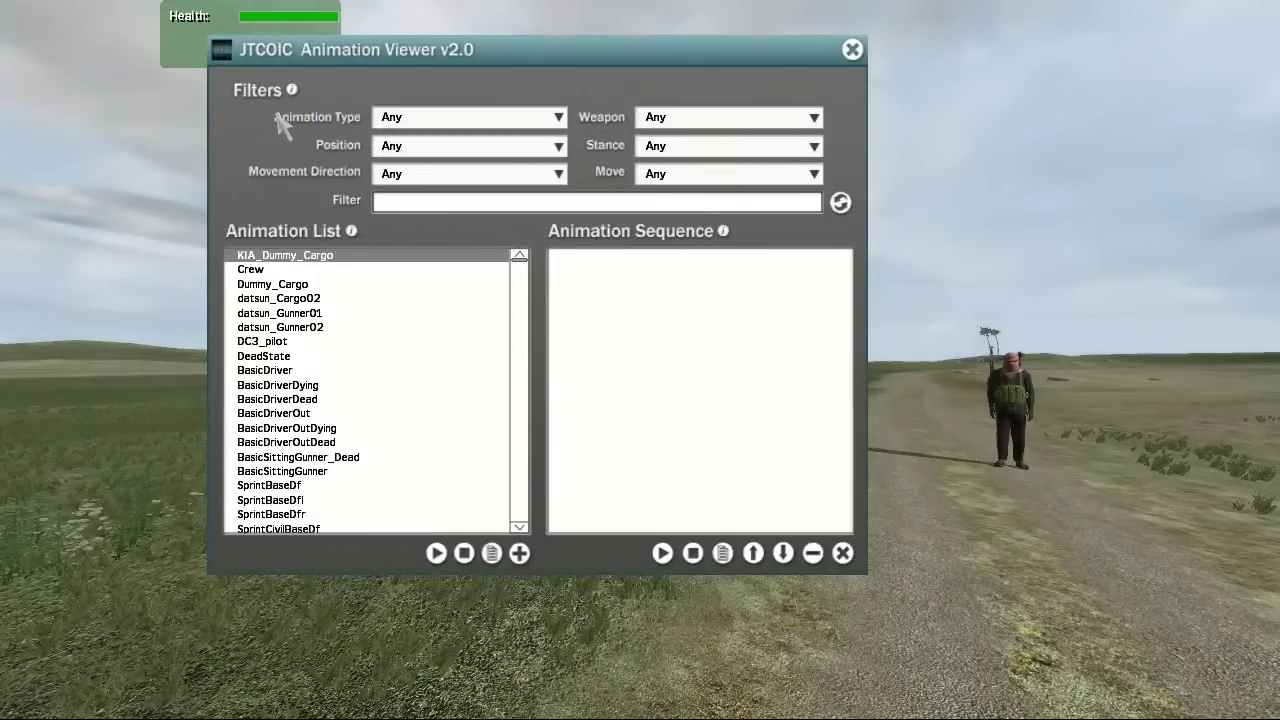
left_click(408, 148)
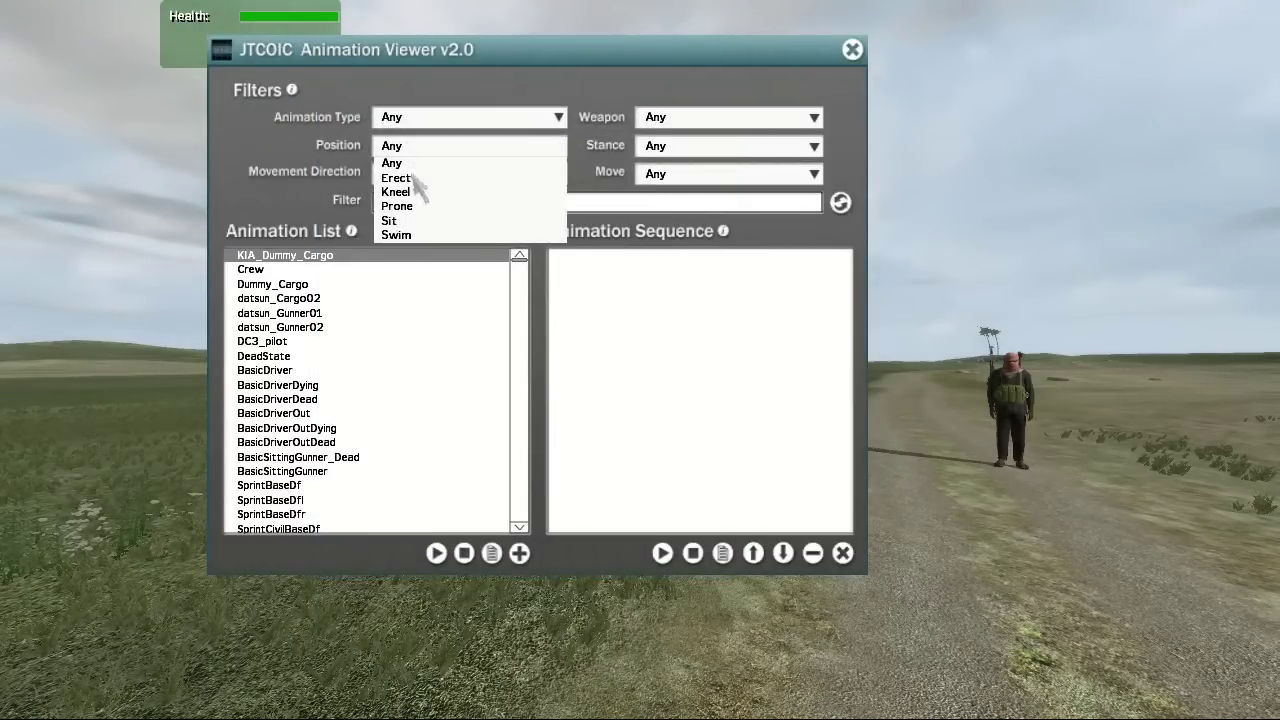
left_click(407, 192)
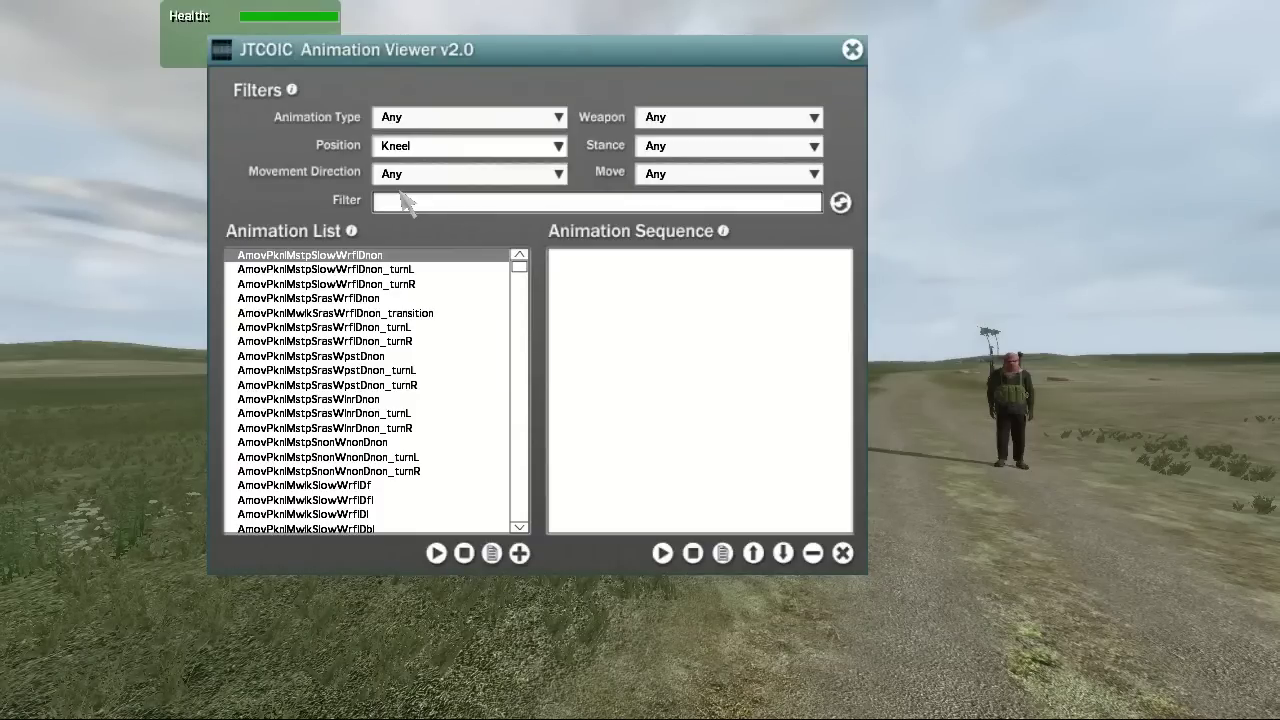
left_click(405, 202)
type("m")
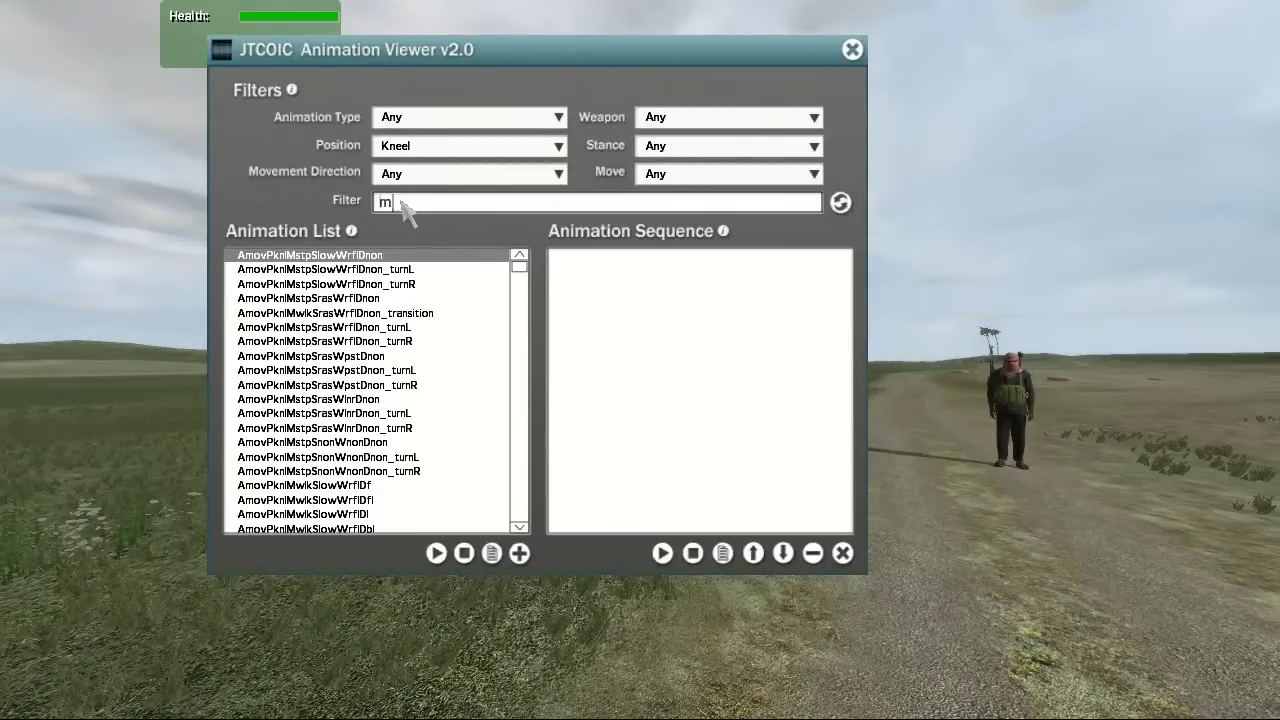
type("edic")
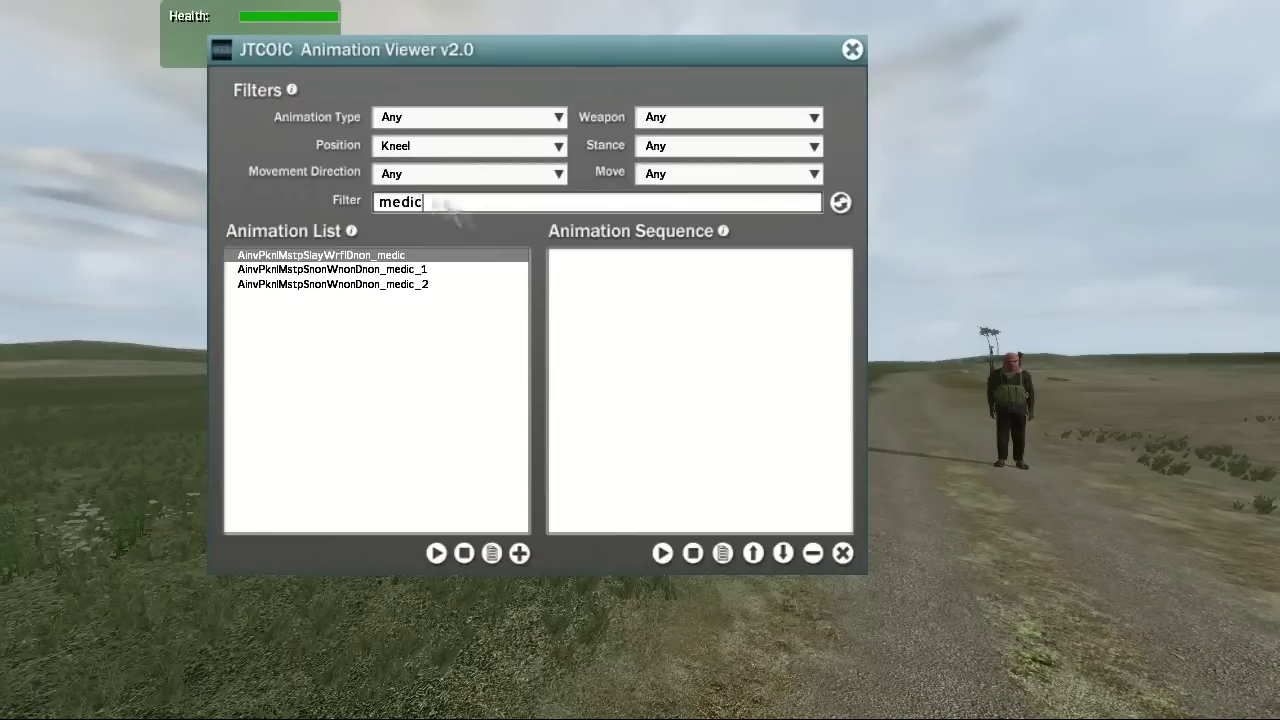
left_click(841, 204)
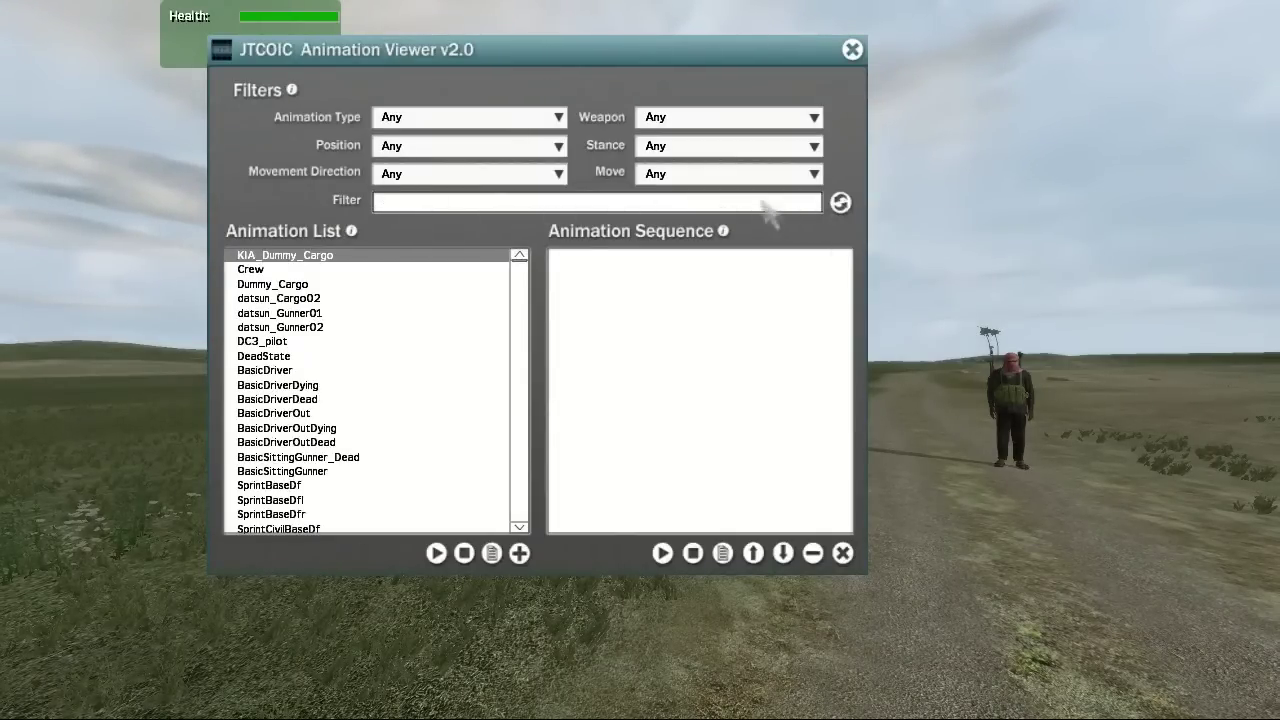
- Filter animations by 'medic', then preview and stop AinvPknlMstpSlayWrflDnon_medic on the insurgent
left_click(419, 207)
type("medic")
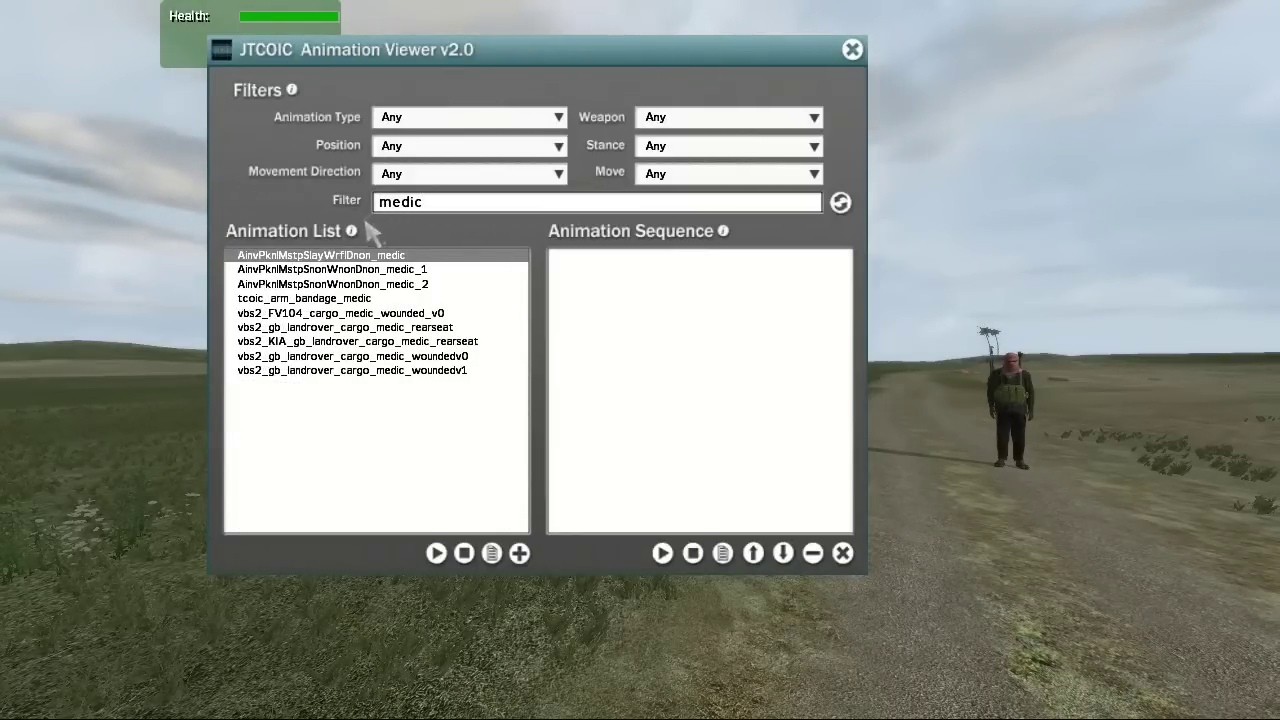
mouse_move(351, 231)
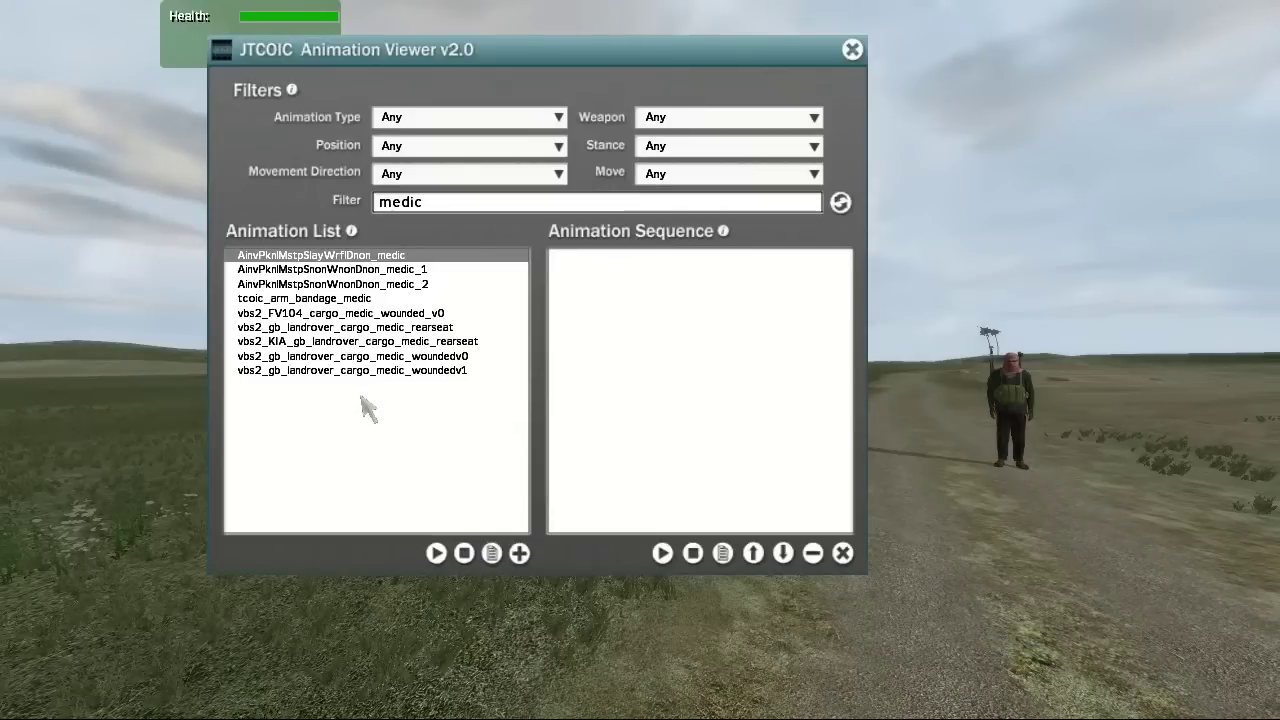
left_click(437, 553)
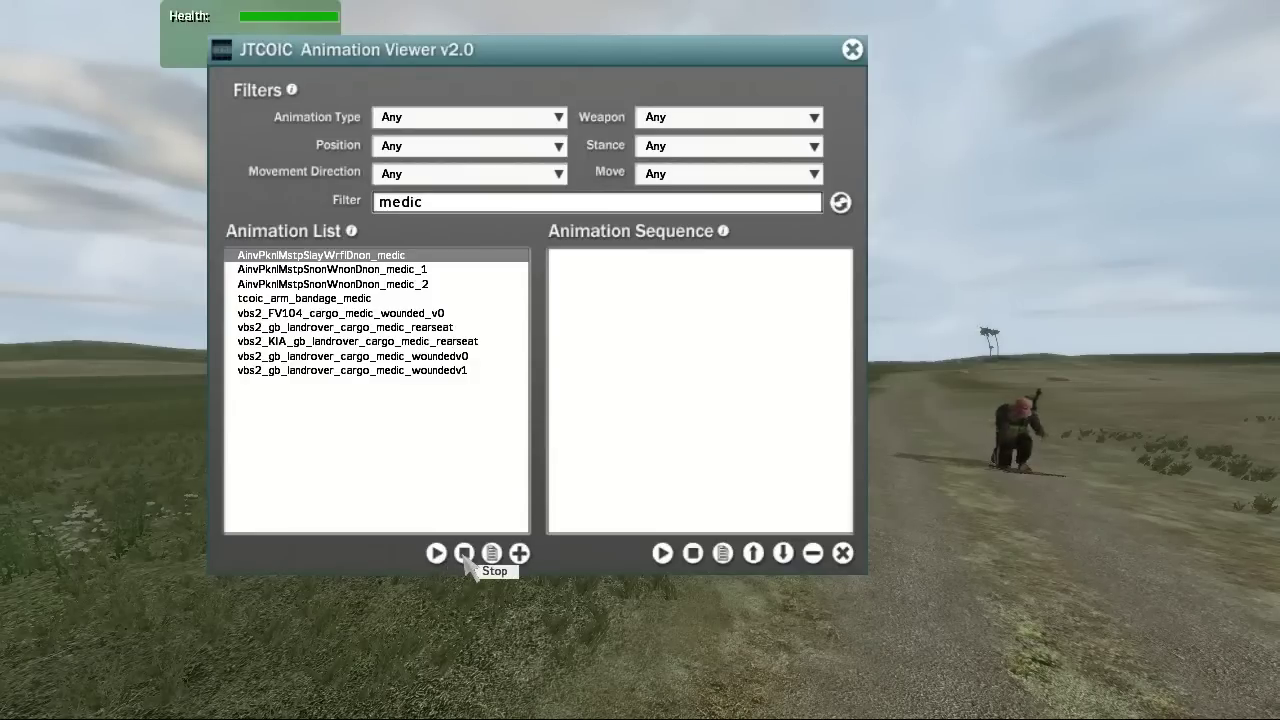
left_click(465, 556)
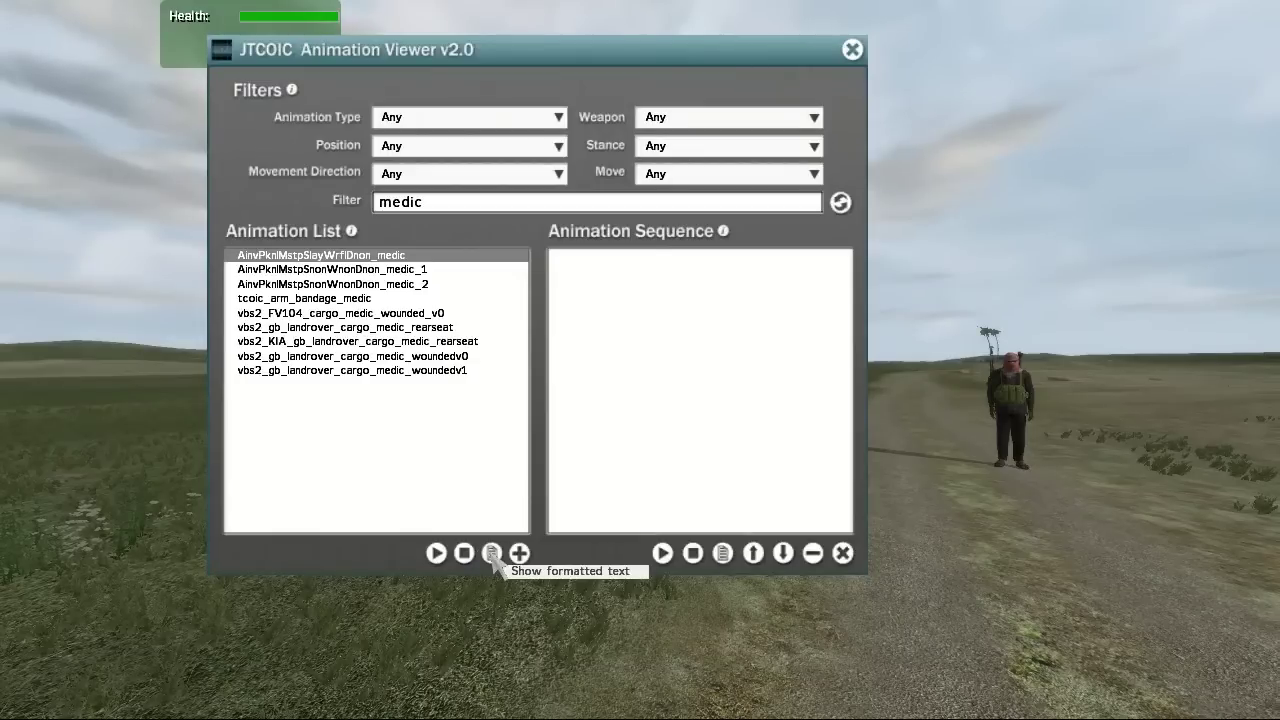
- Copy the AinvPknlMstpSlayWrflDnon_medic playMove line and paste it into Notepad
left_click(492, 554)
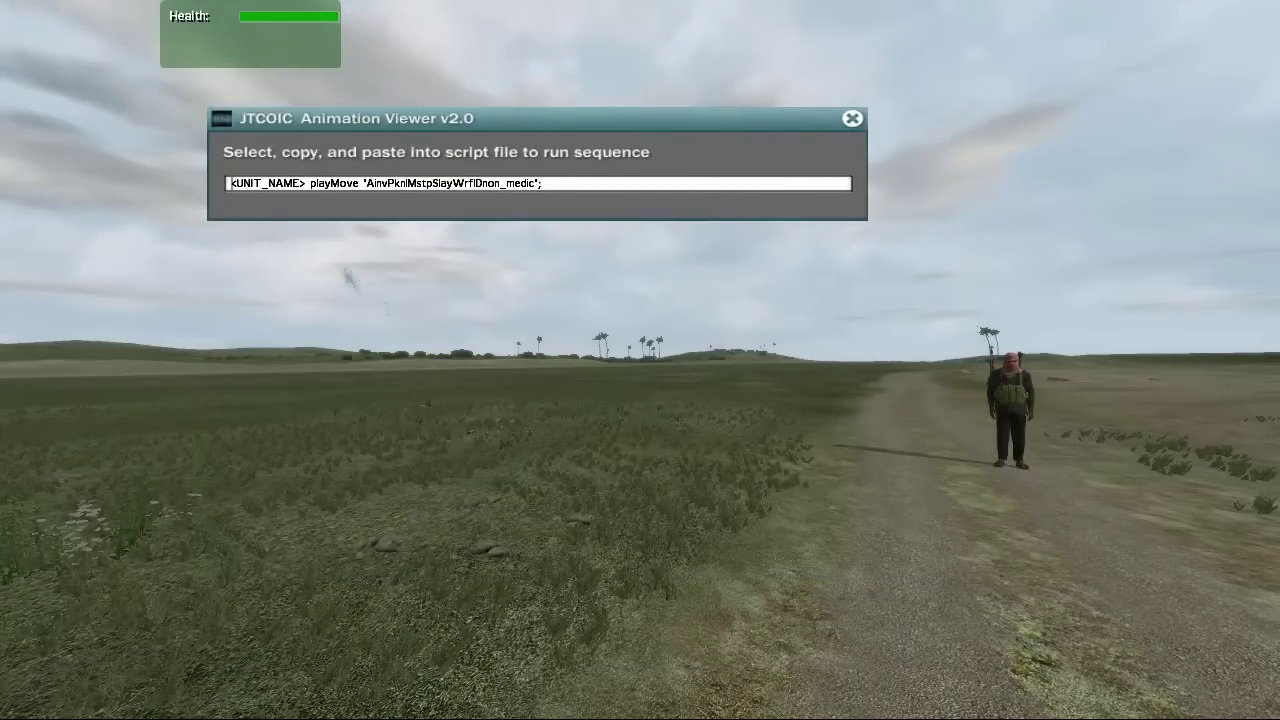
key("ctrl+a")
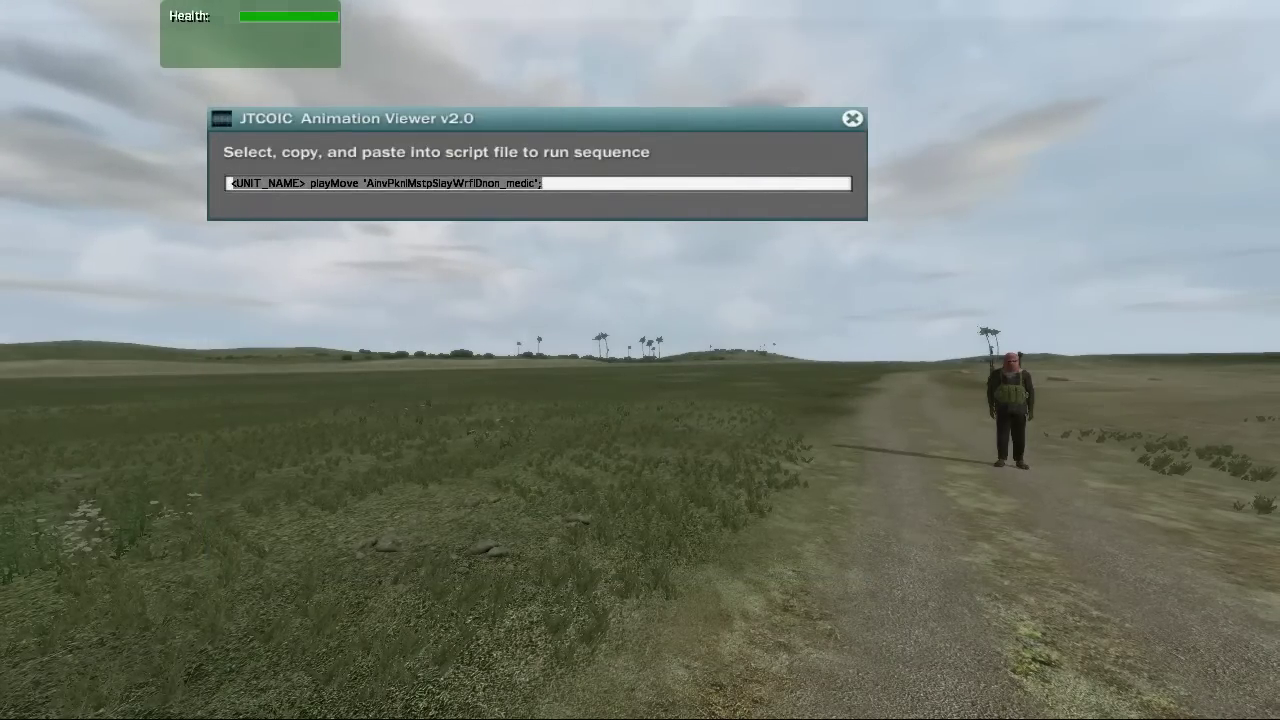
key("alt+Tab")
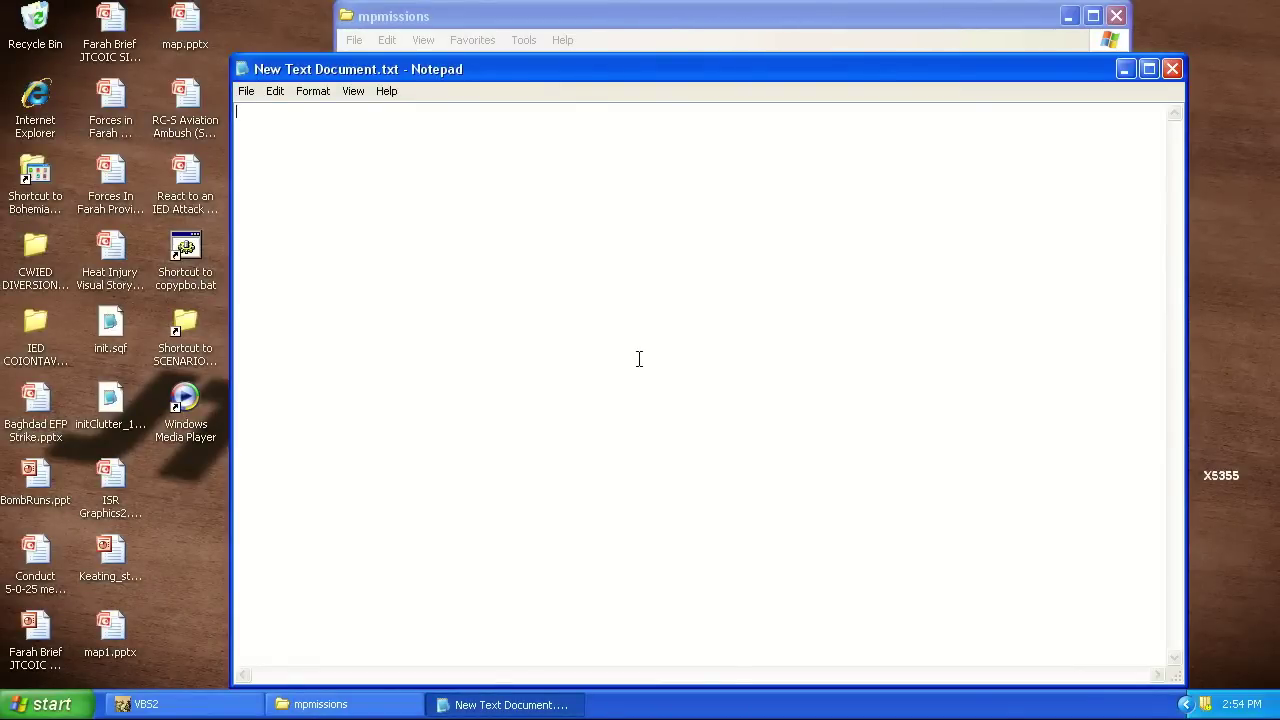
type("<UNIT_NAME> playMove \"AinvPknlMstpSlayWrflDnon_medic\";")
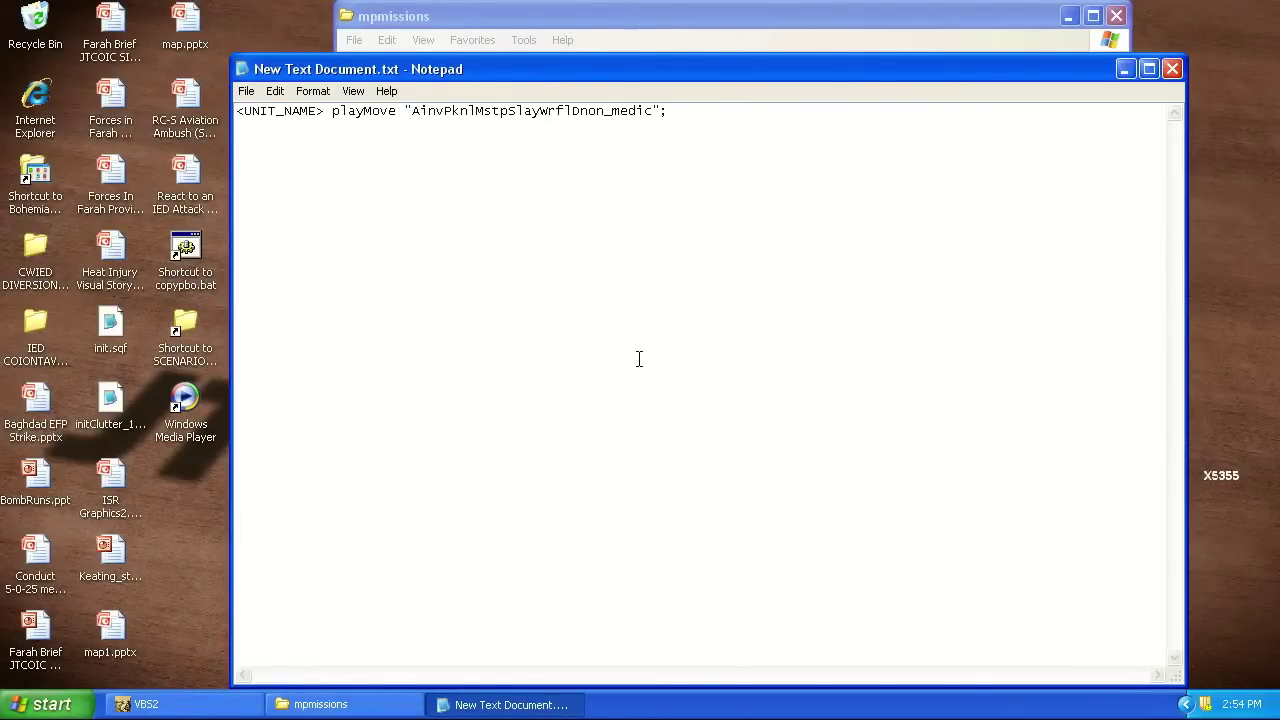
key("alt+Tab")
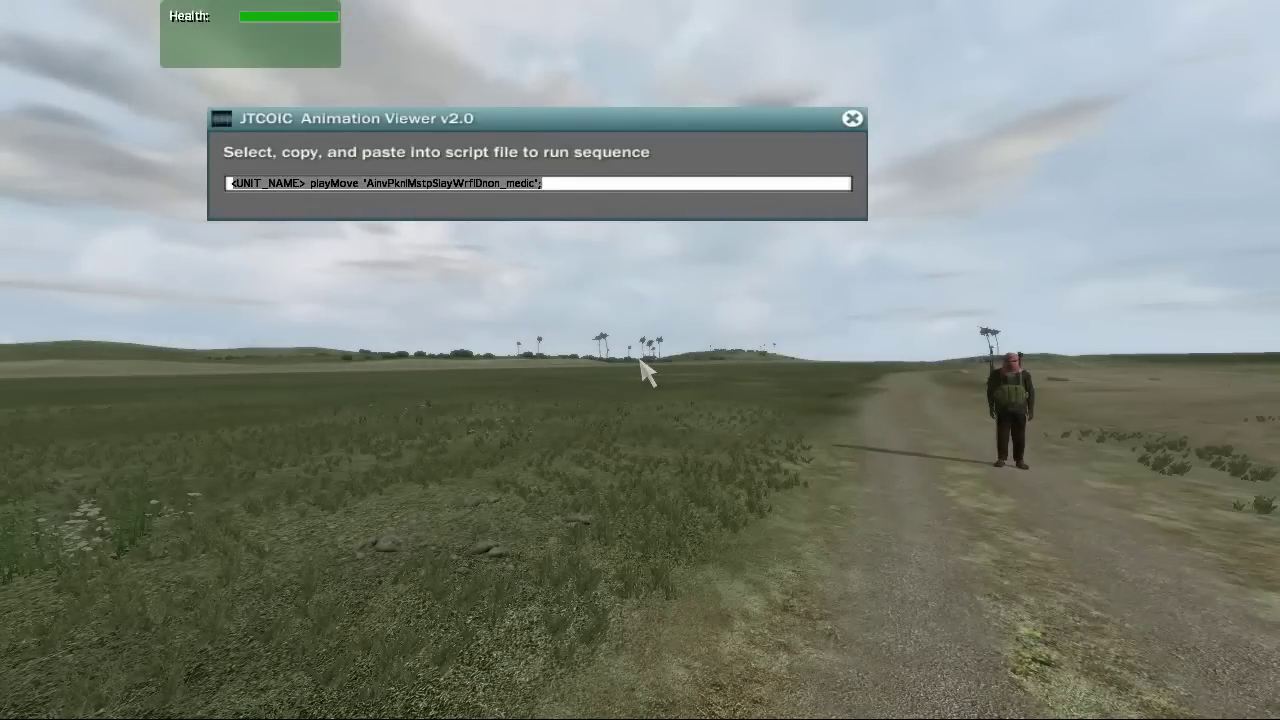
- Queue AinvPknlMstpSnonWnonDnon_medic_1 and medic_2, then play the sequence on the insurgent
left_click(851, 121)
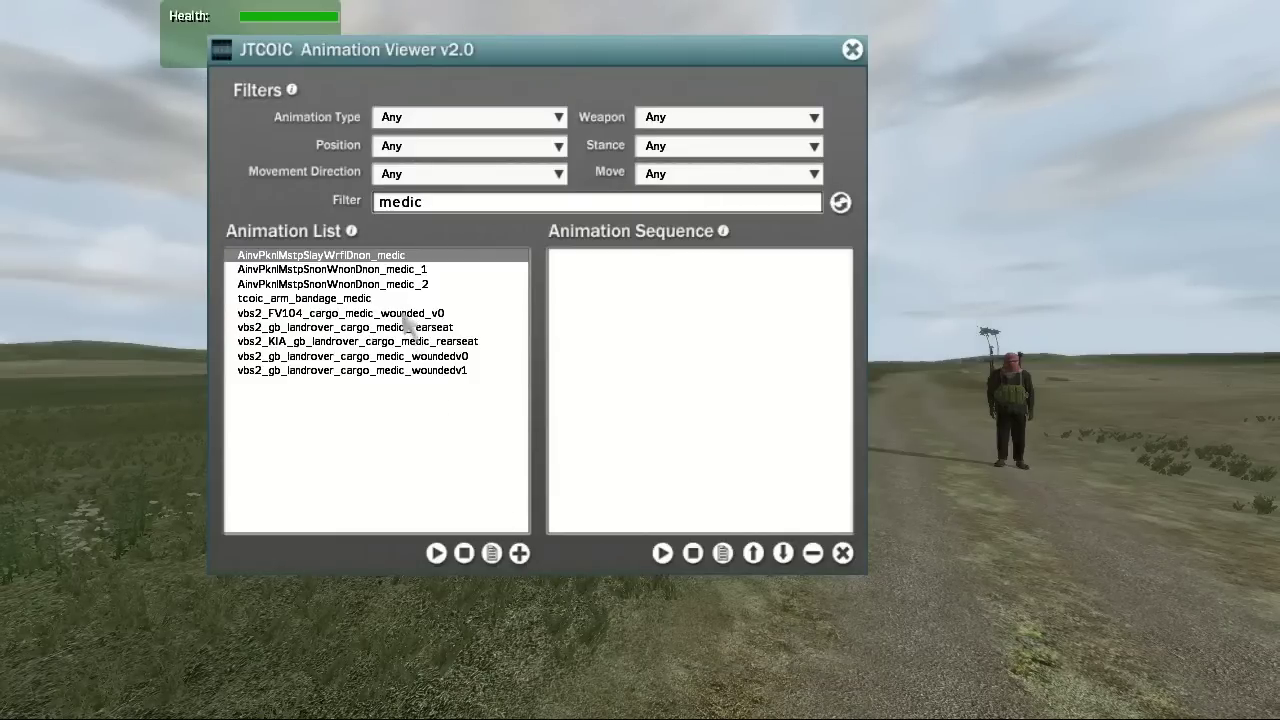
left_click(404, 274)
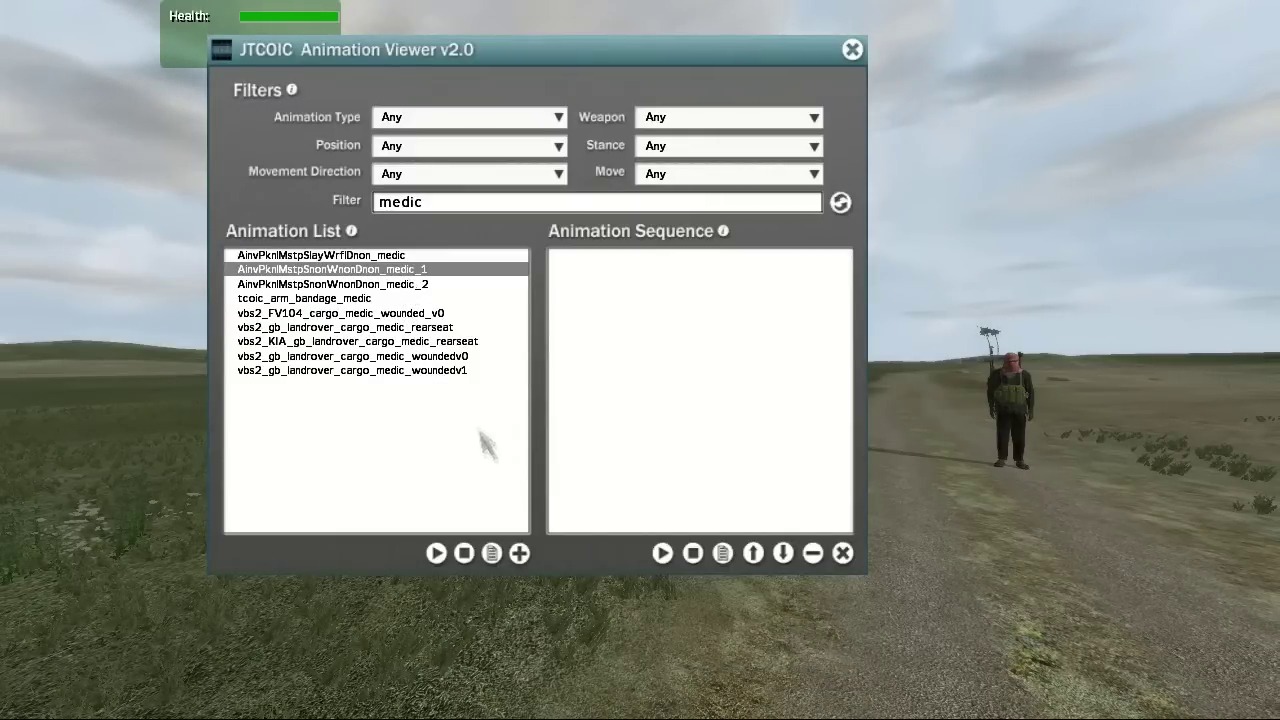
left_click(519, 553)
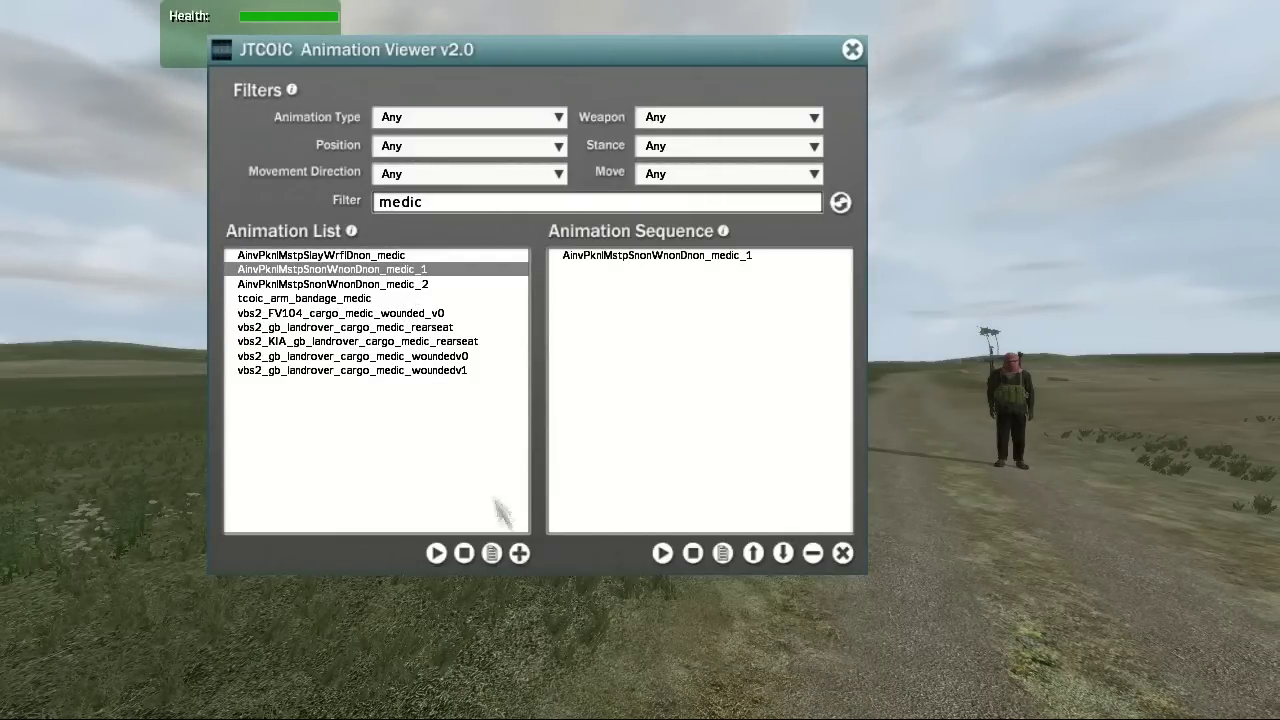
left_click(405, 286)
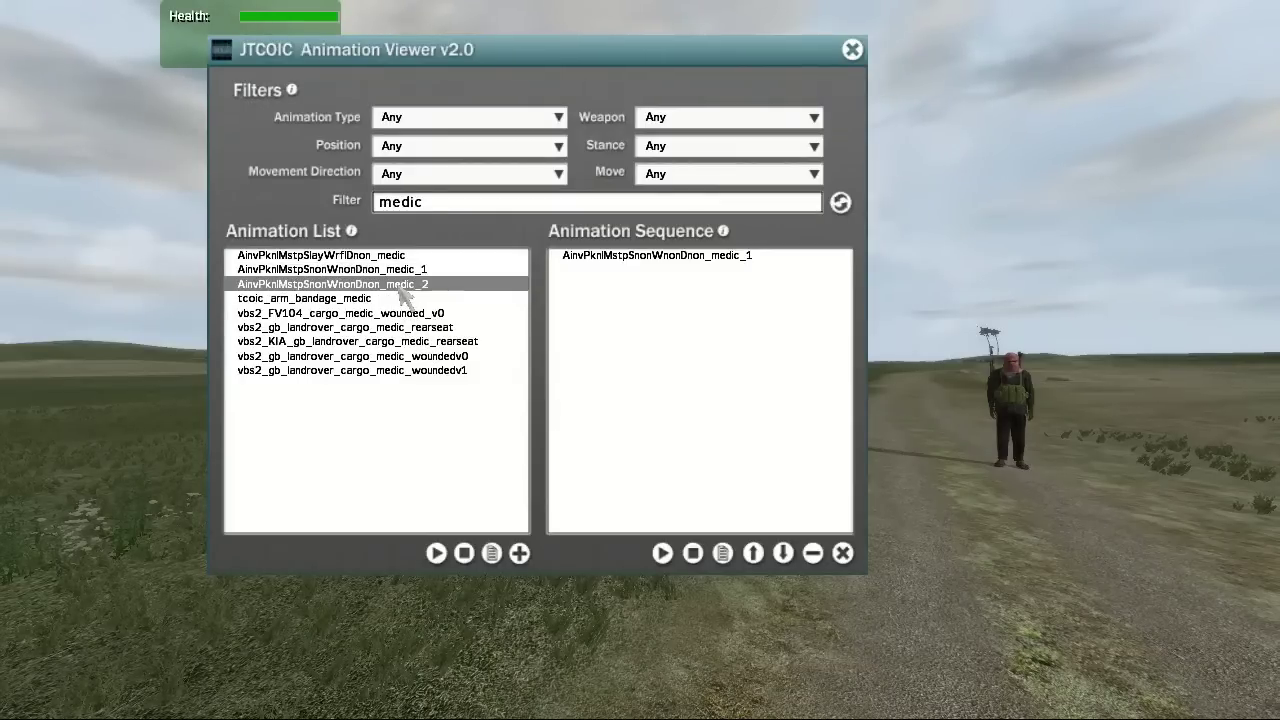
left_click(519, 553)
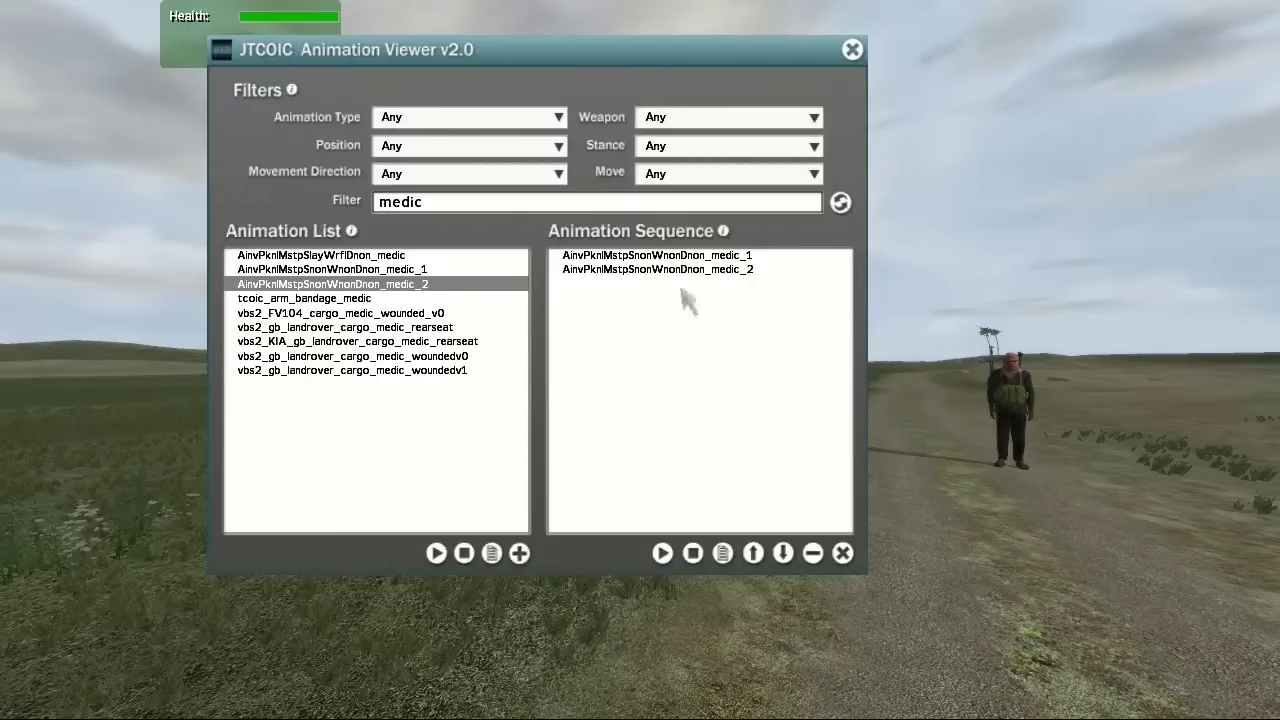
mouse_move(723, 232)
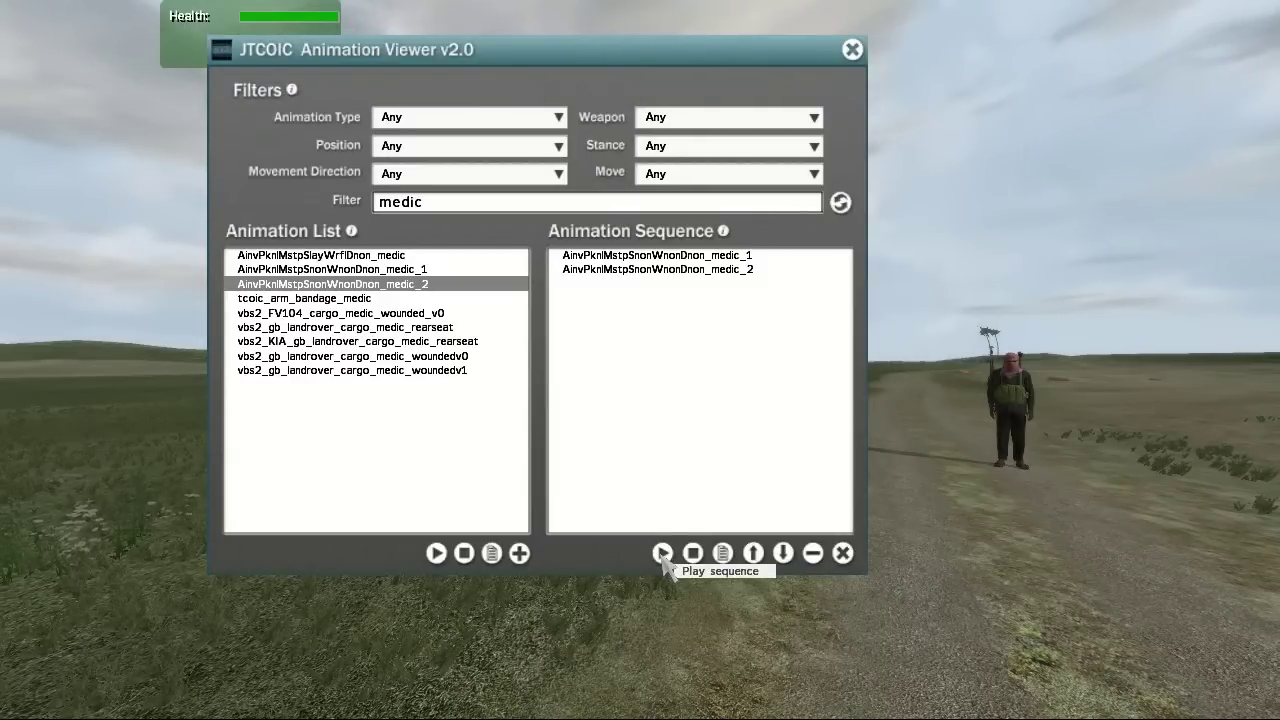
left_click(662, 554)
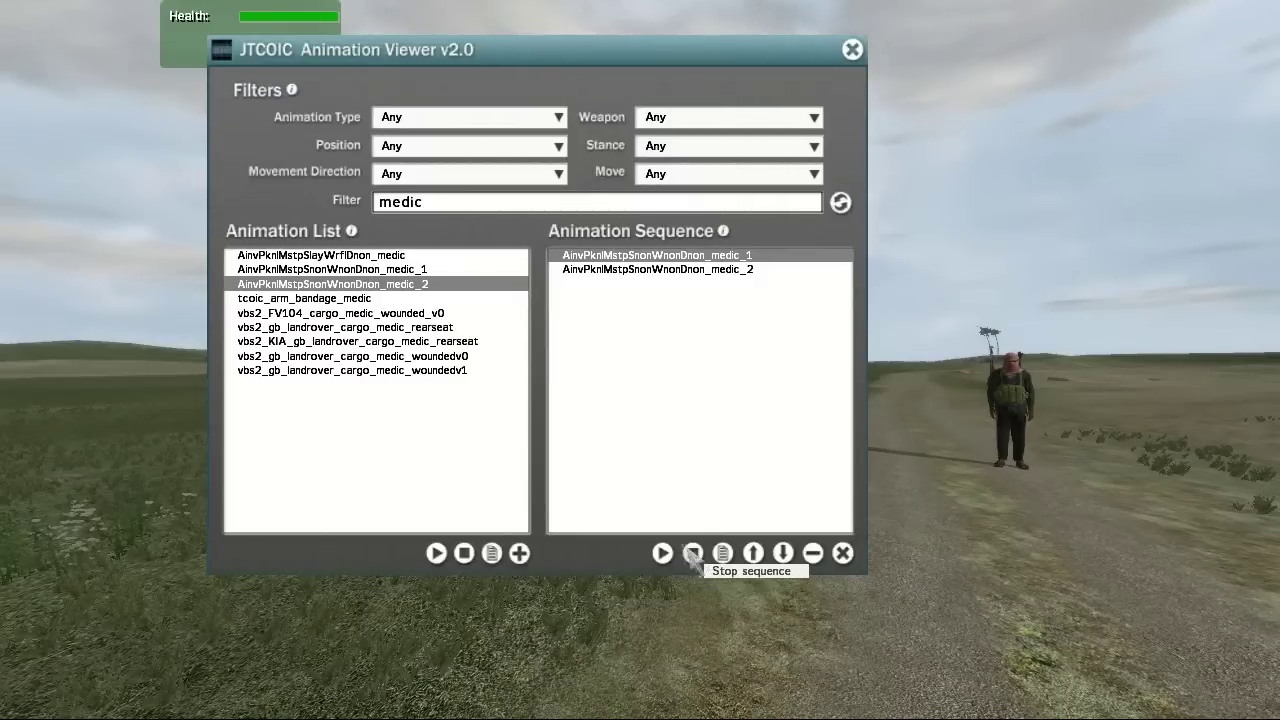
- Append arm bandage, Land Rover rear-seat and woundedv0 medic animations, then review their playMove lines
left_click(341, 300)
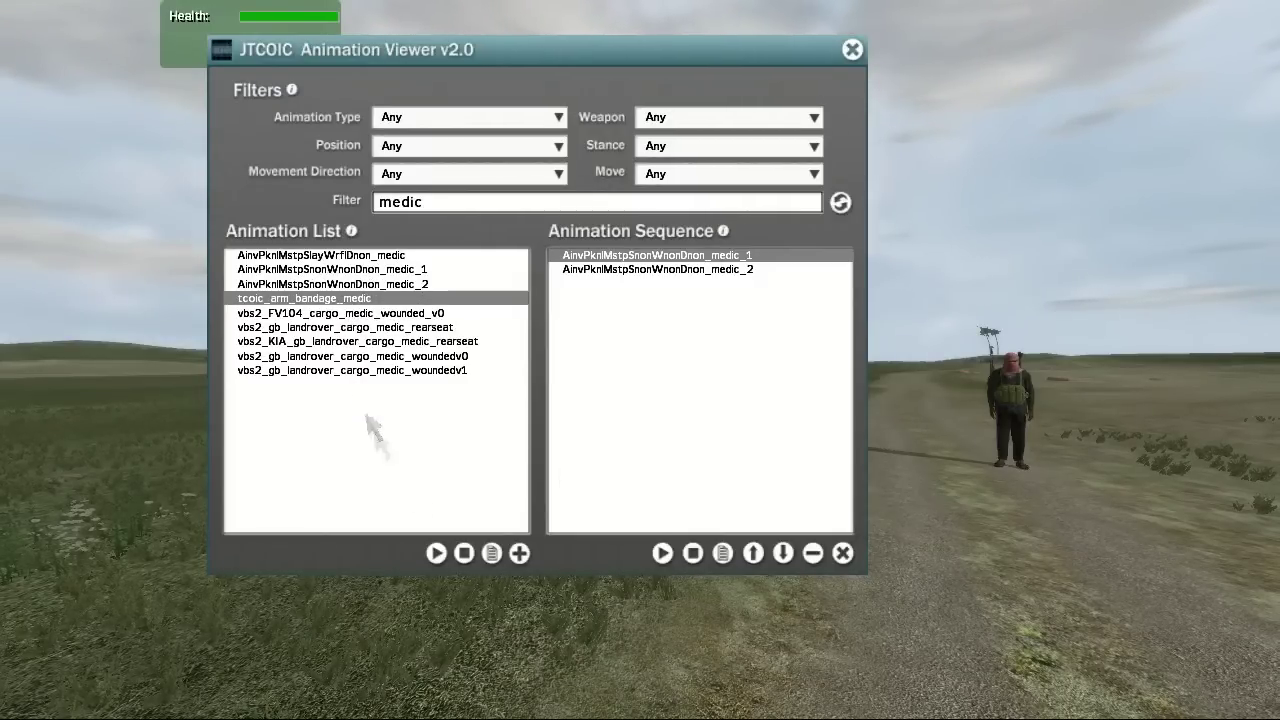
left_click(519, 553)
left_click(351, 329)
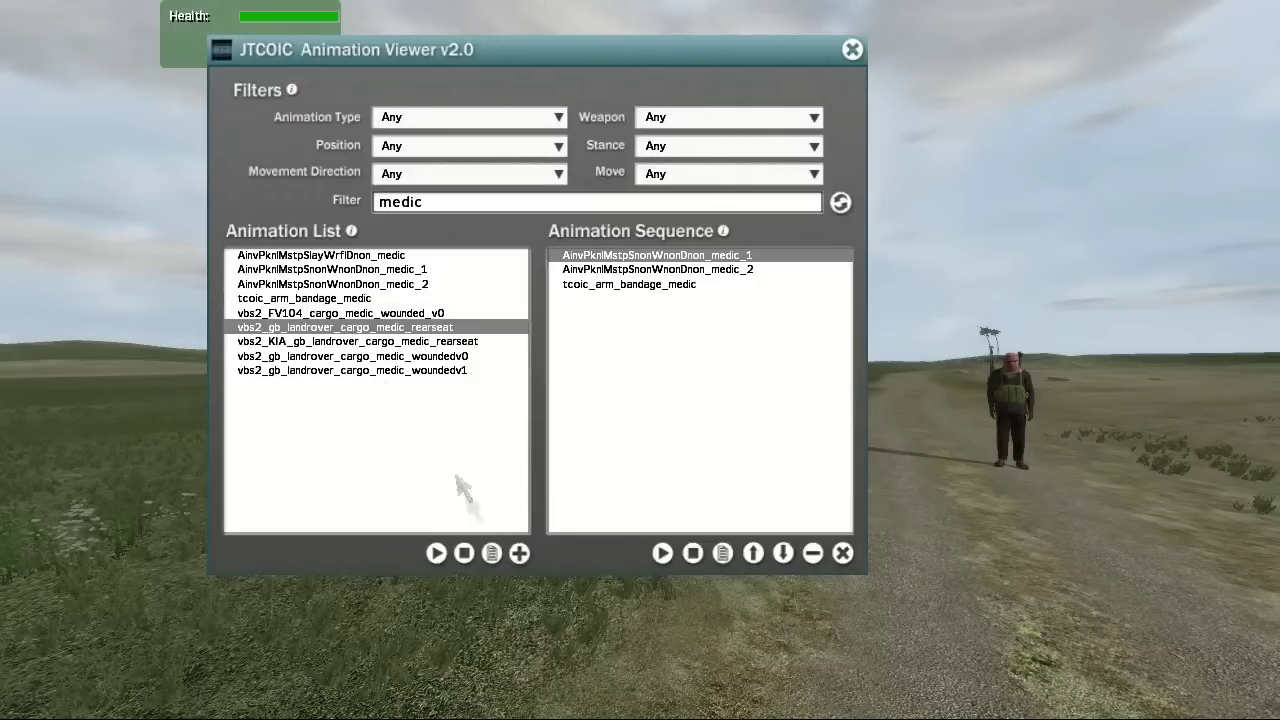
left_click(519, 553)
left_click(394, 356)
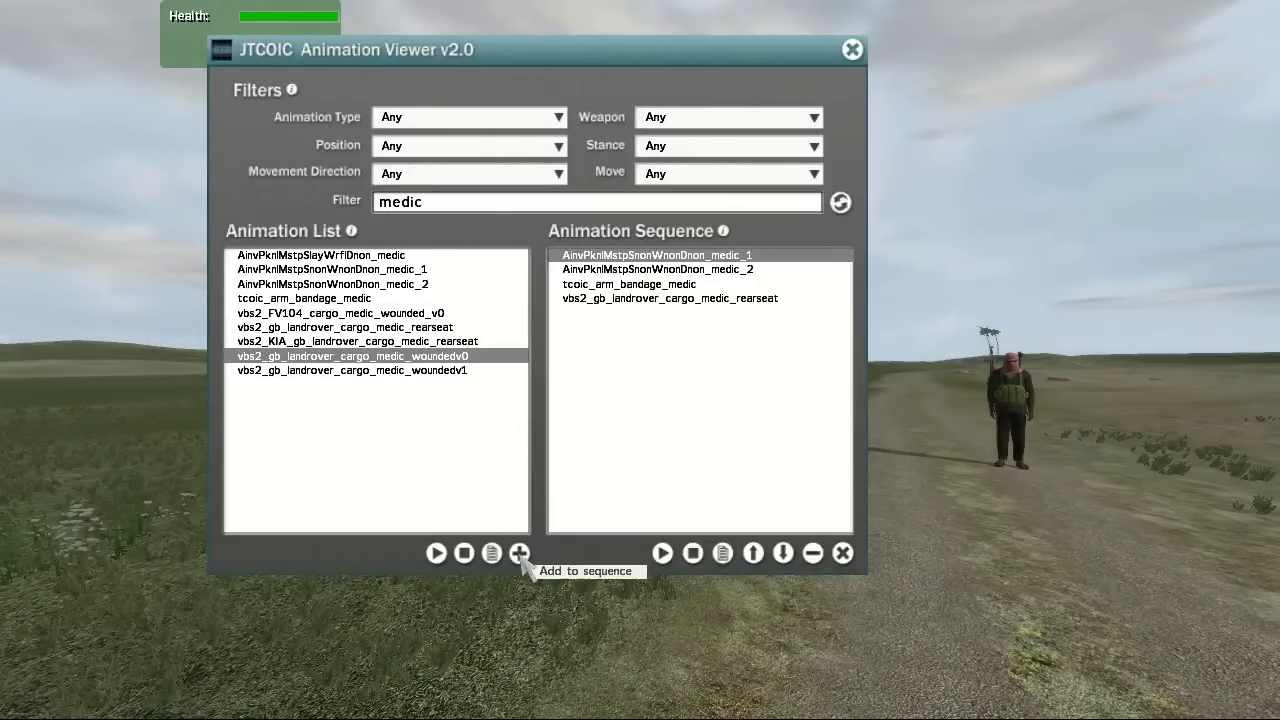
left_click(519, 553)
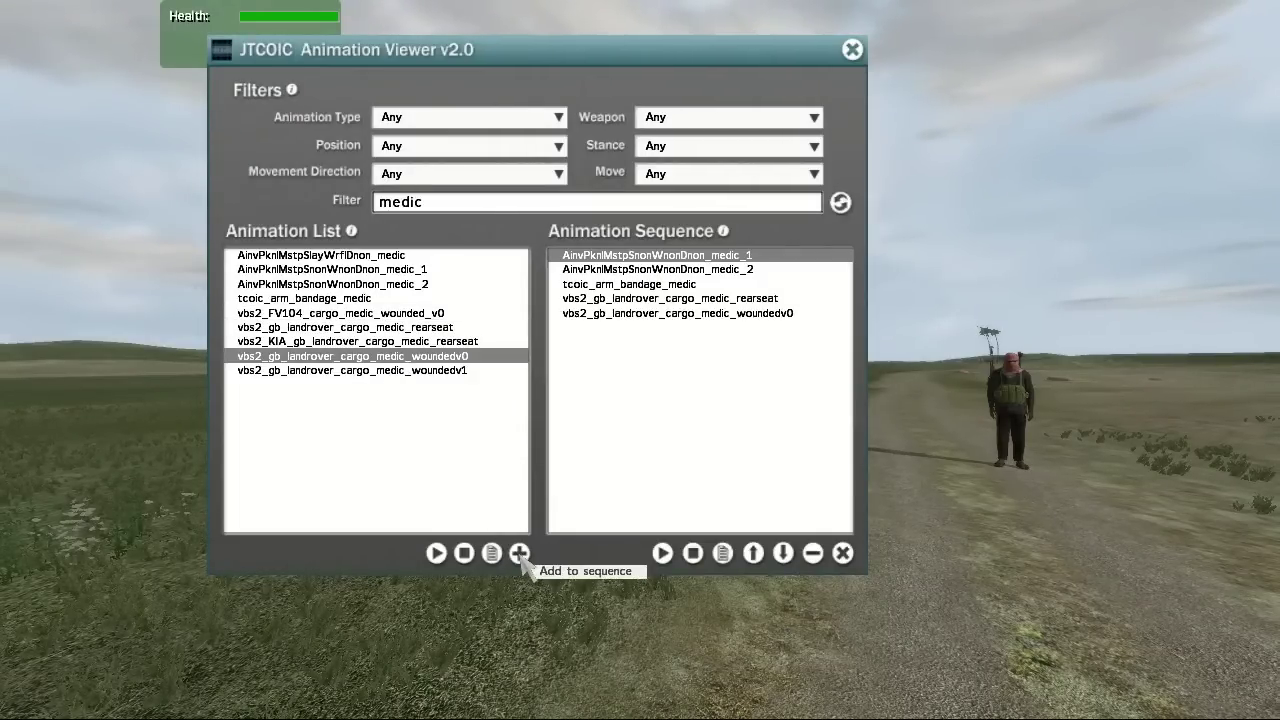
left_click(722, 553)
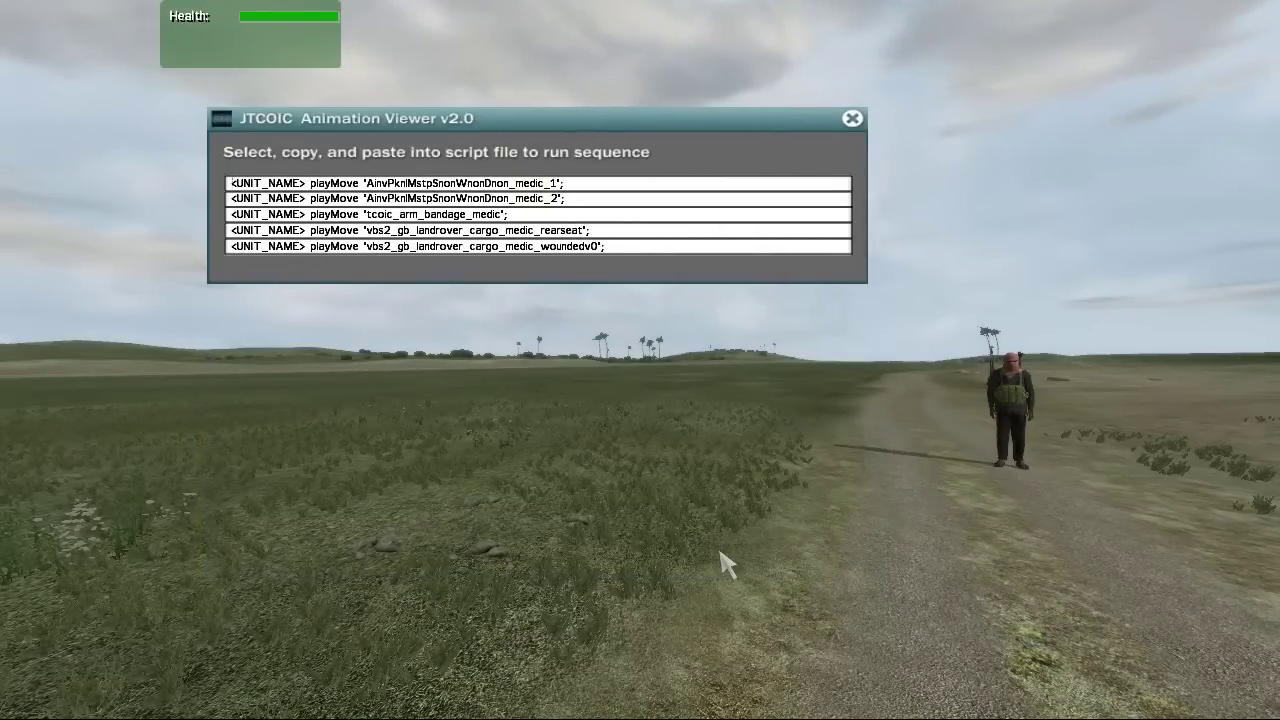
left_click(852, 119)
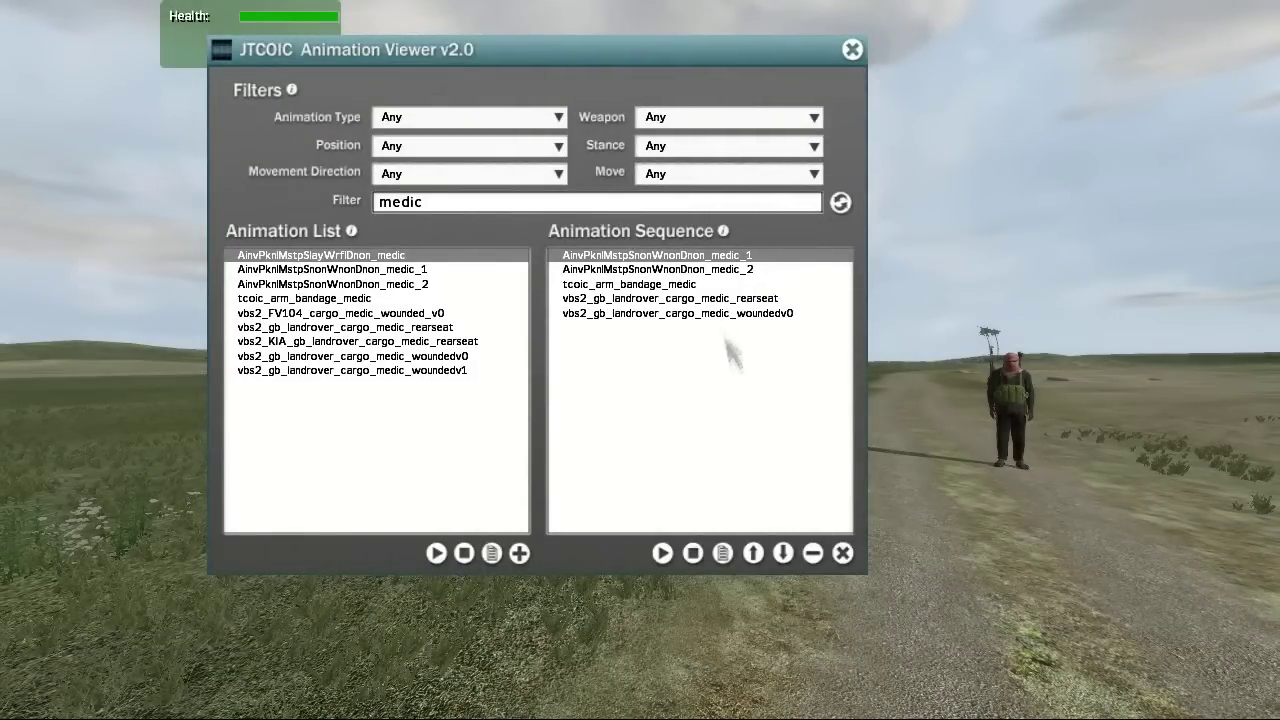
- Move medic_2 up once, then down to the end of the sequence
left_click(712, 270)
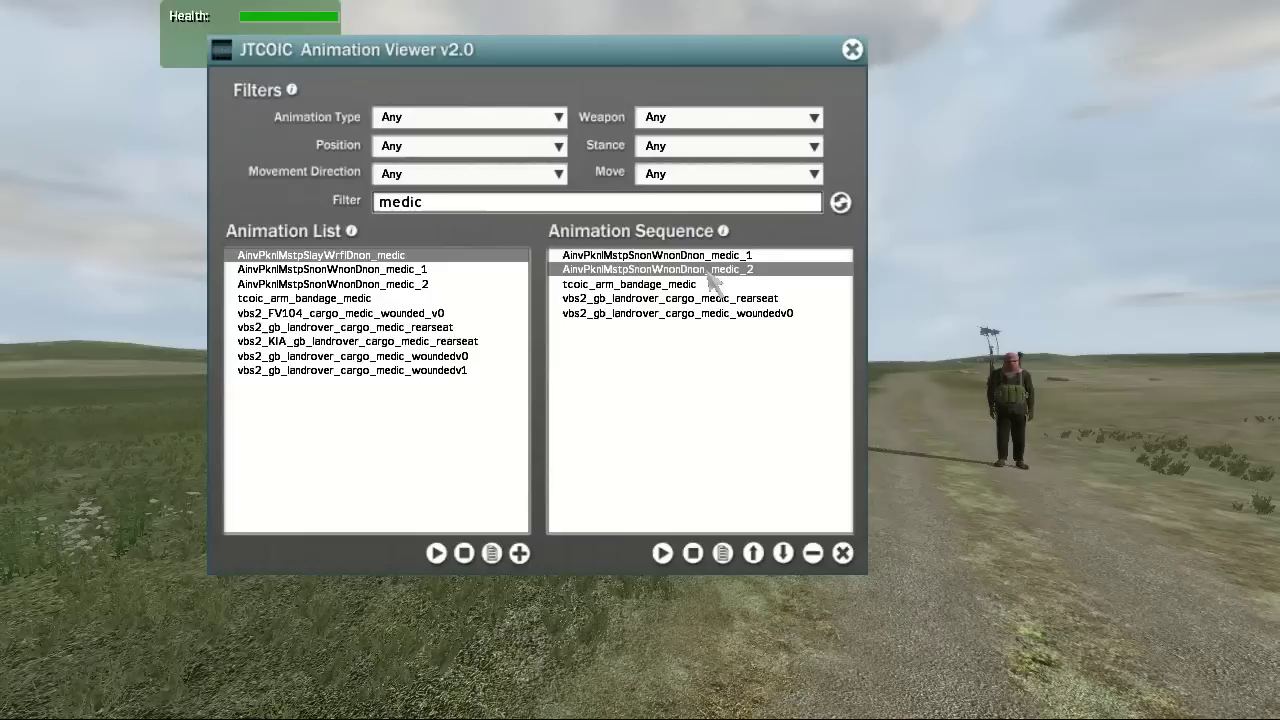
left_click(753, 554)
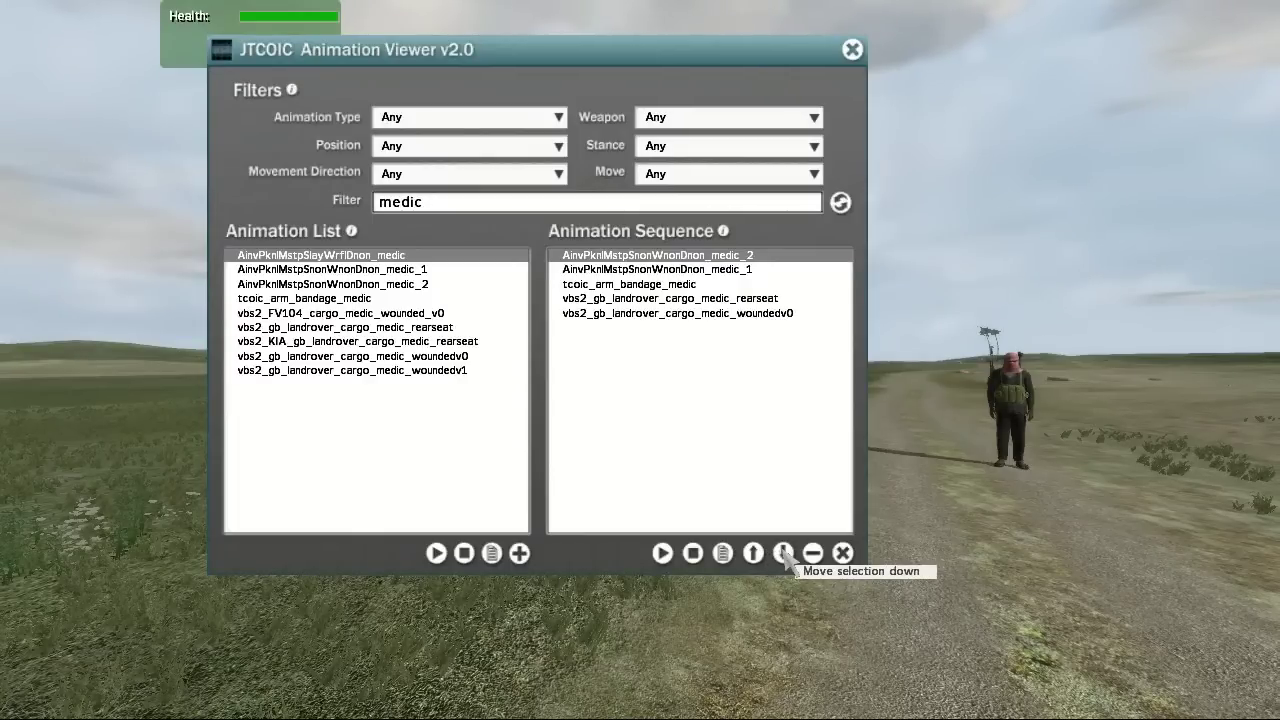
left_click(784, 554)
left_click(784, 554)
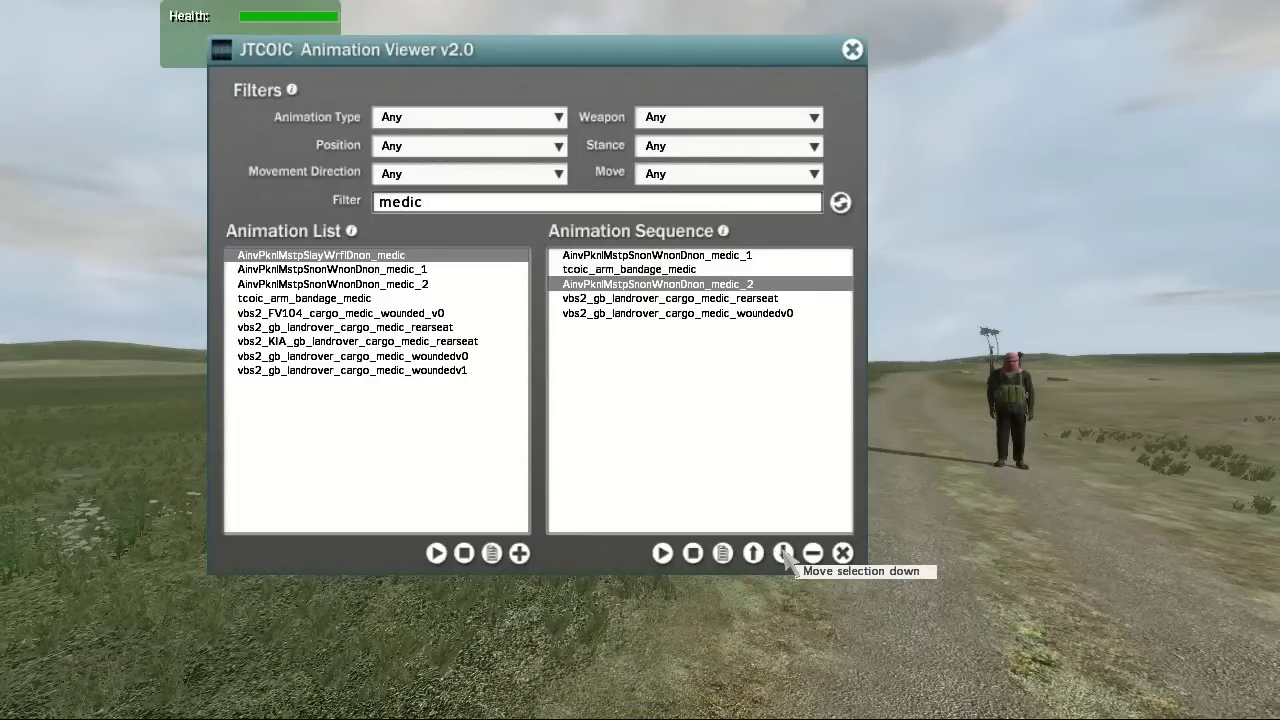
left_click(784, 554)
left_click(784, 554)
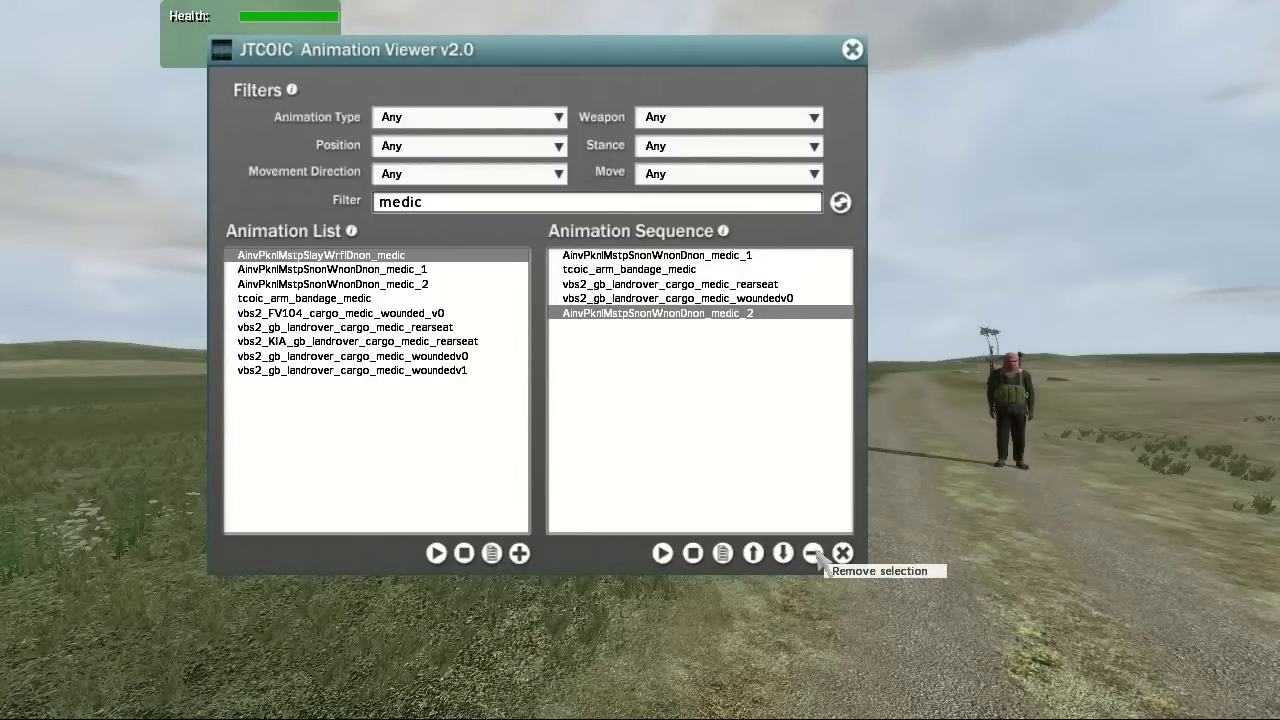
- Remove medic_2, woundedv0, rear-seat and arm bandage entries from the sequence
left_click(813, 553)
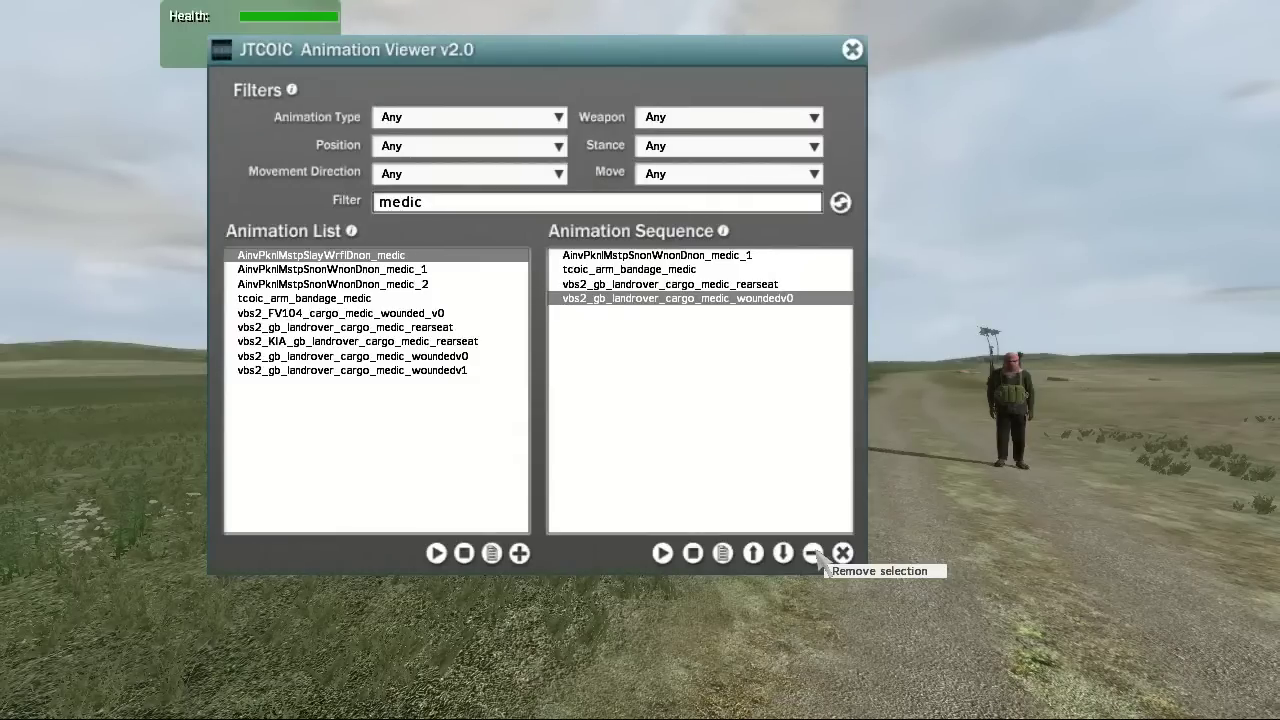
left_click(813, 553)
left_click(813, 553)
left_click(813, 553)
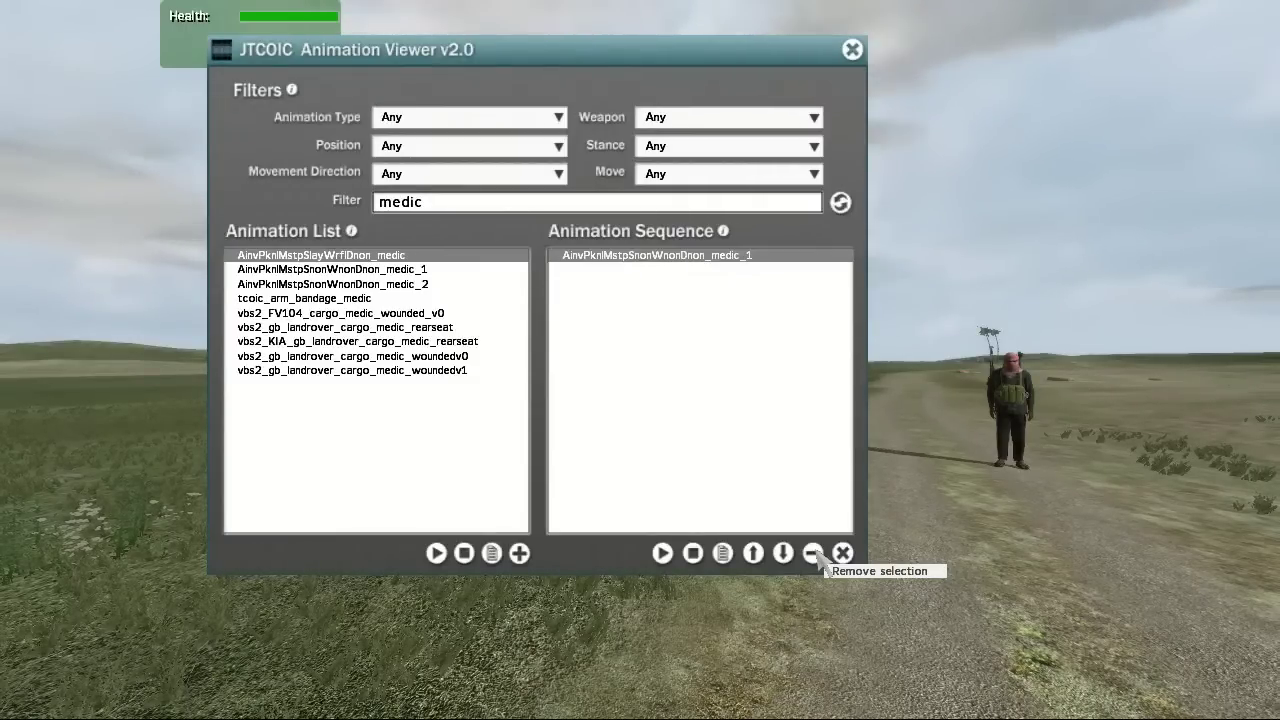
- Add woundedv1 to the sequence three times, then clear the whole sequence
left_click(415, 371)
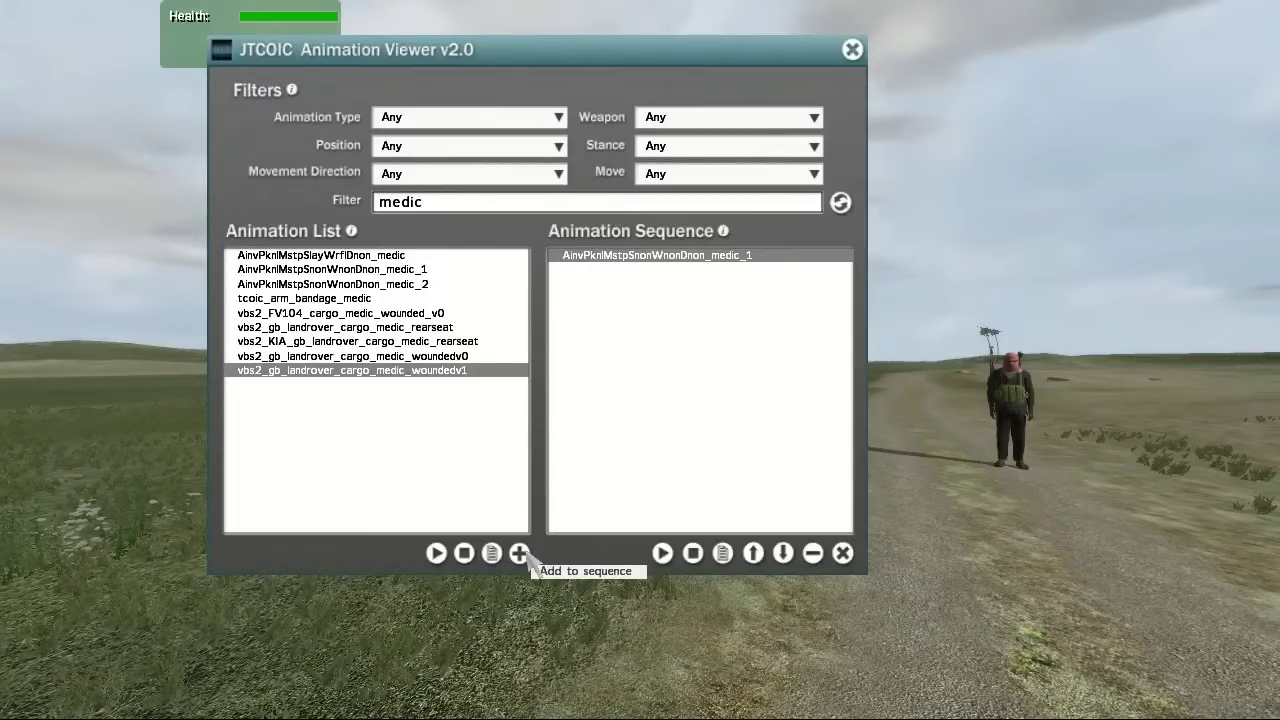
left_click(519, 553)
left_click(519, 553)
left_click(519, 553)
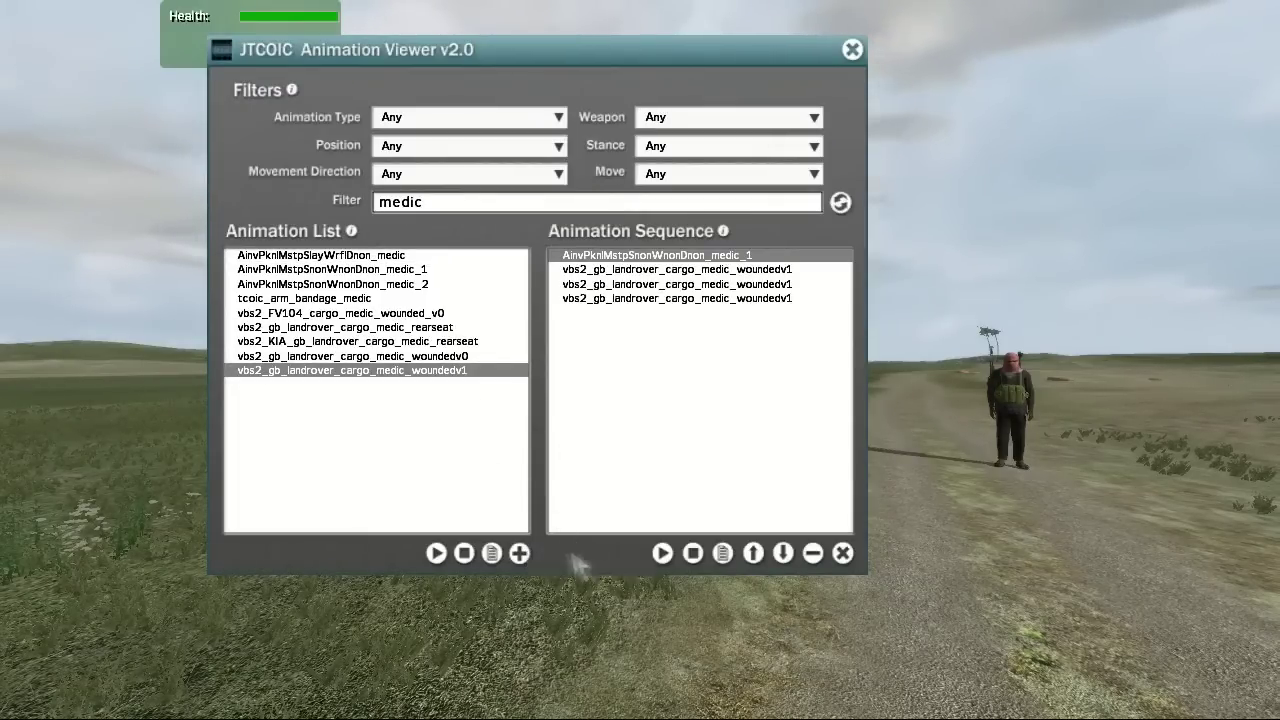
left_click(843, 556)
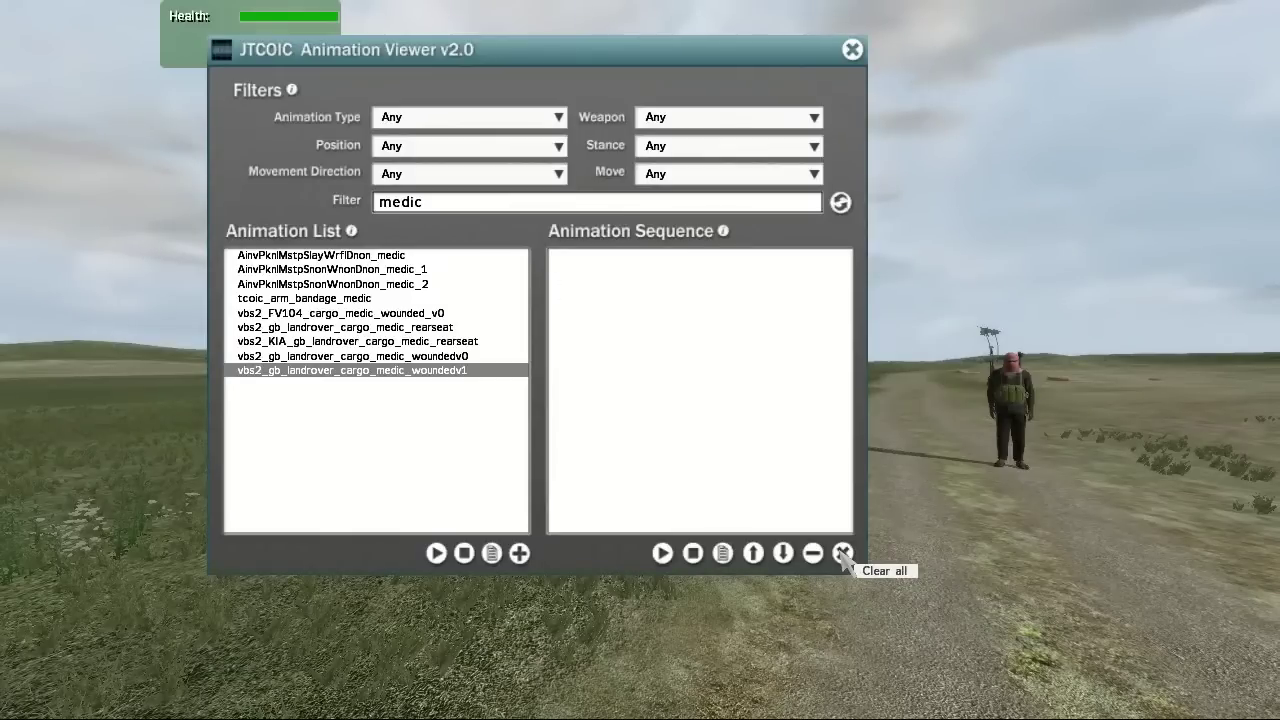